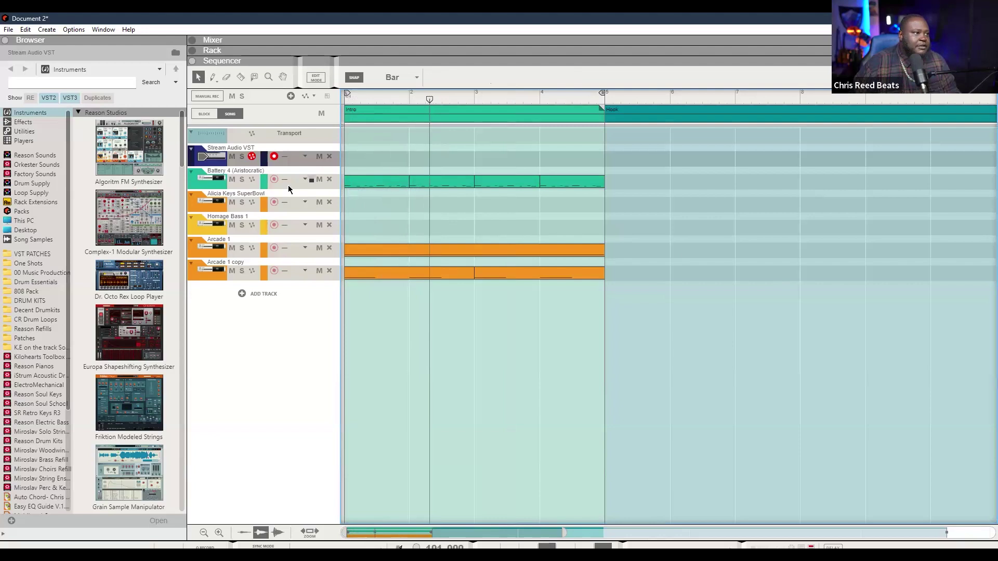
Step: Add a second note lane to the Battery 4 track, with a one-bar clip at bar 1 opened for note editing
click(274, 180)
key(space)
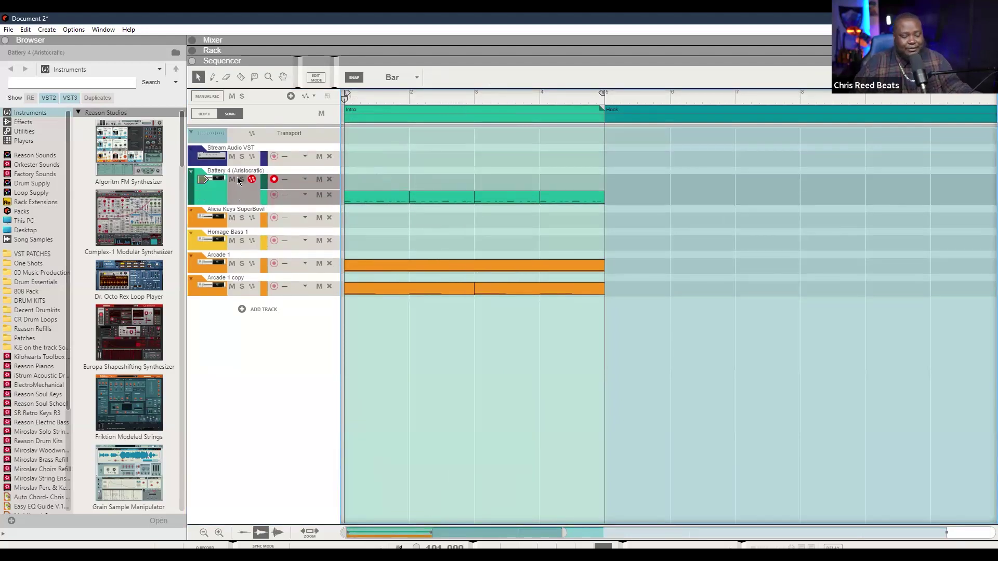
drag(353, 181, 376, 181)
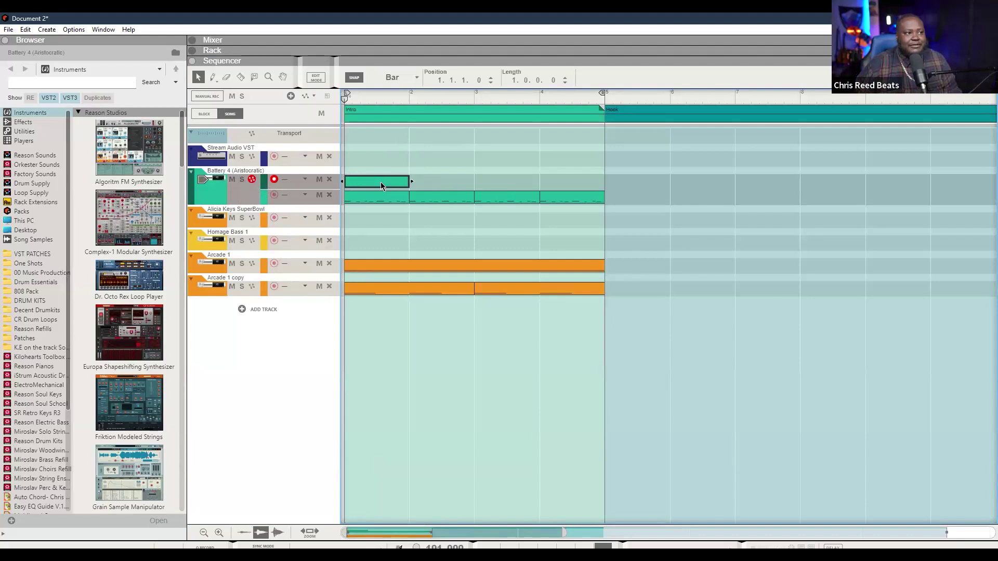
double_click(378, 182)
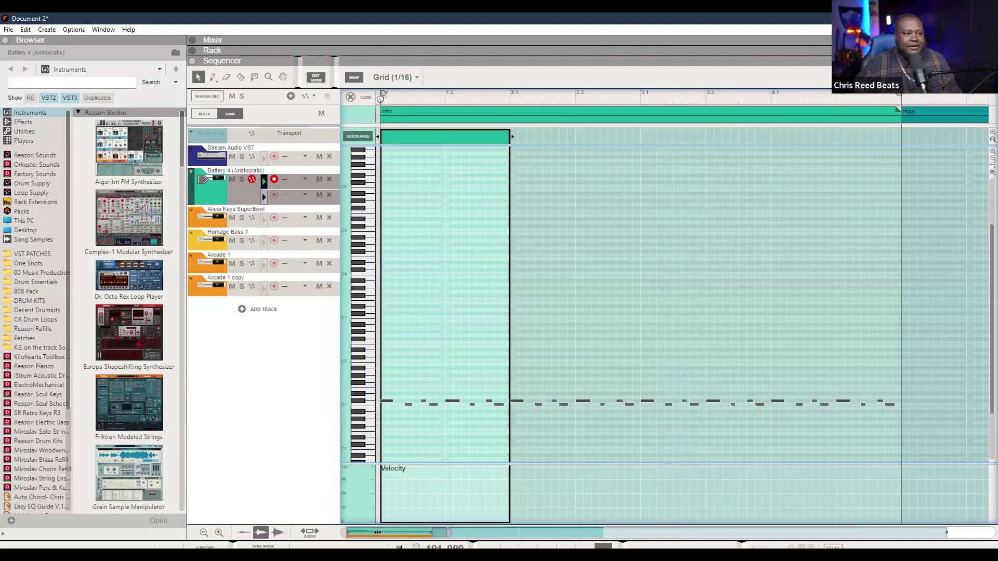
Step: Shorten the loop to bar 1 and add D#1 notes of length 0.0.0.120 at positions 1.2.1 and 1.4.1
drag(377, 532, 371, 532)
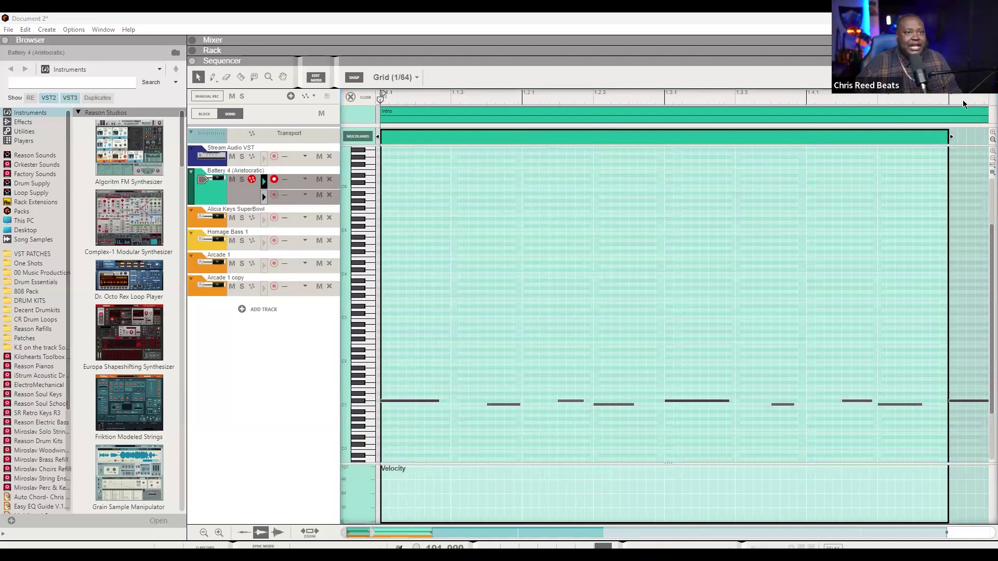
drag(963, 100, 944, 99)
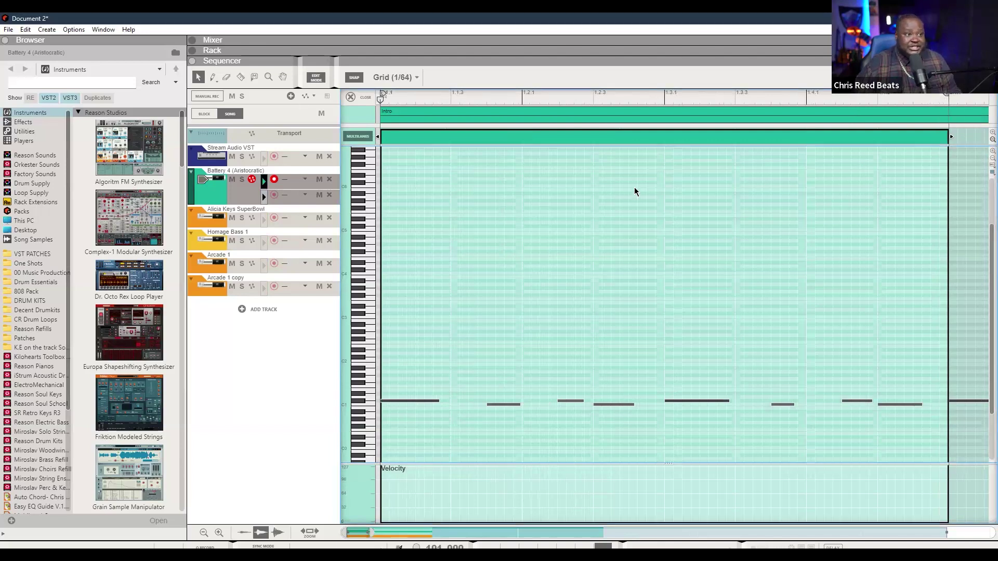
key(space)
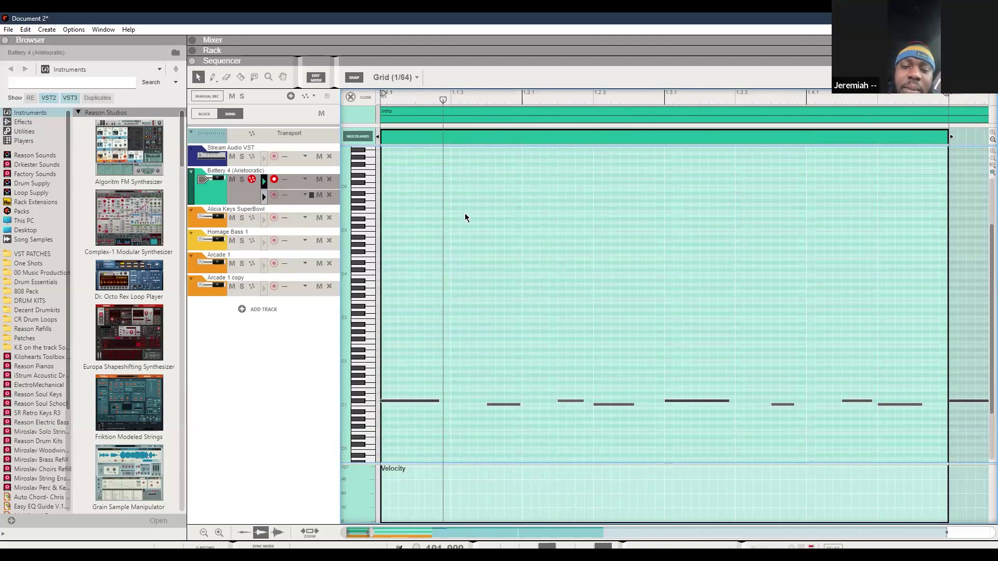
scroll(527, 318, down, 2)
scroll(527, 314, up, 2)
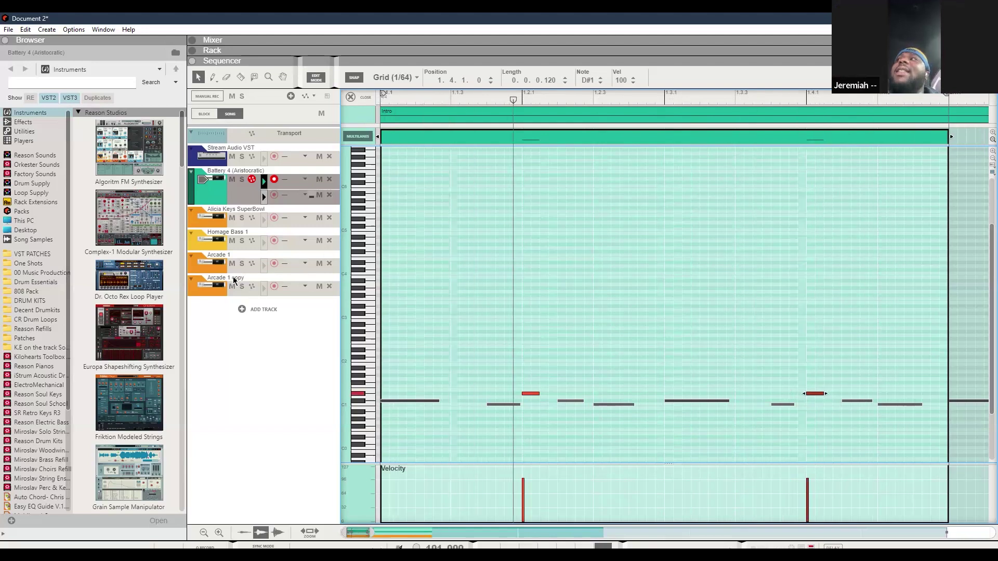
Step: Listen to the Arcade 1 copy and Arcade 1 tracks soloed one after the other, and clear the solos
click(242, 286)
key(space)
click(241, 285)
click(242, 263)
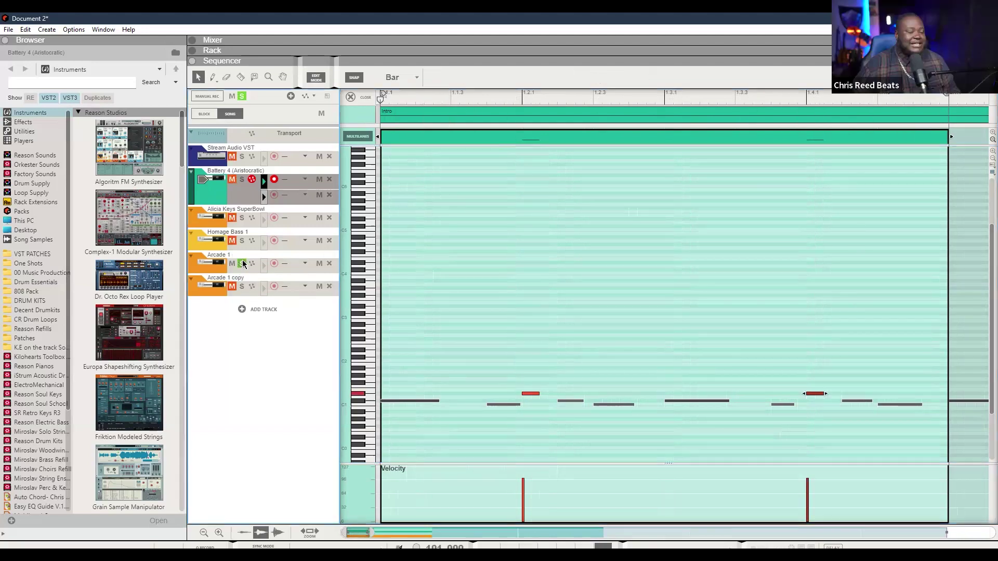
key(space)
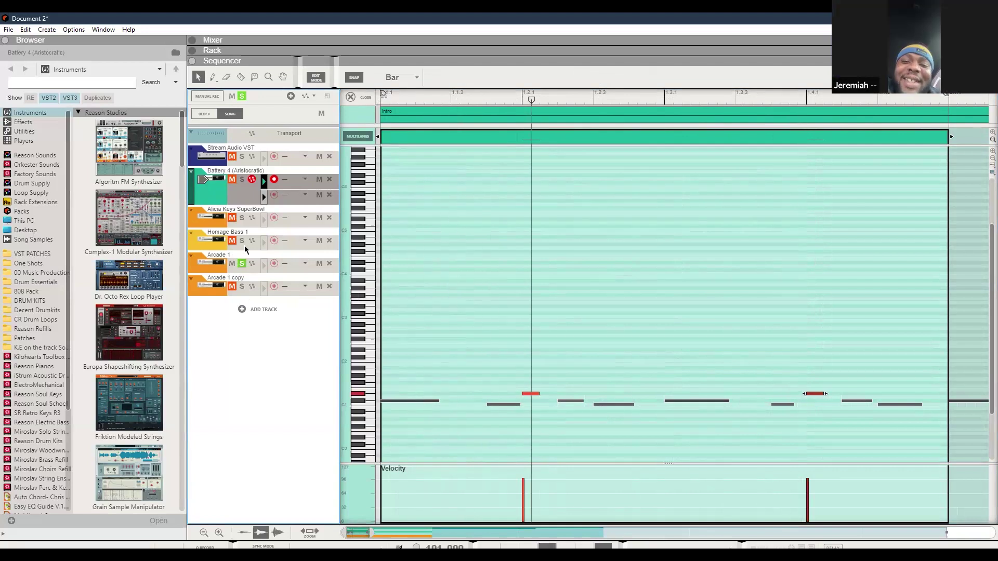
click(242, 263)
key(space)
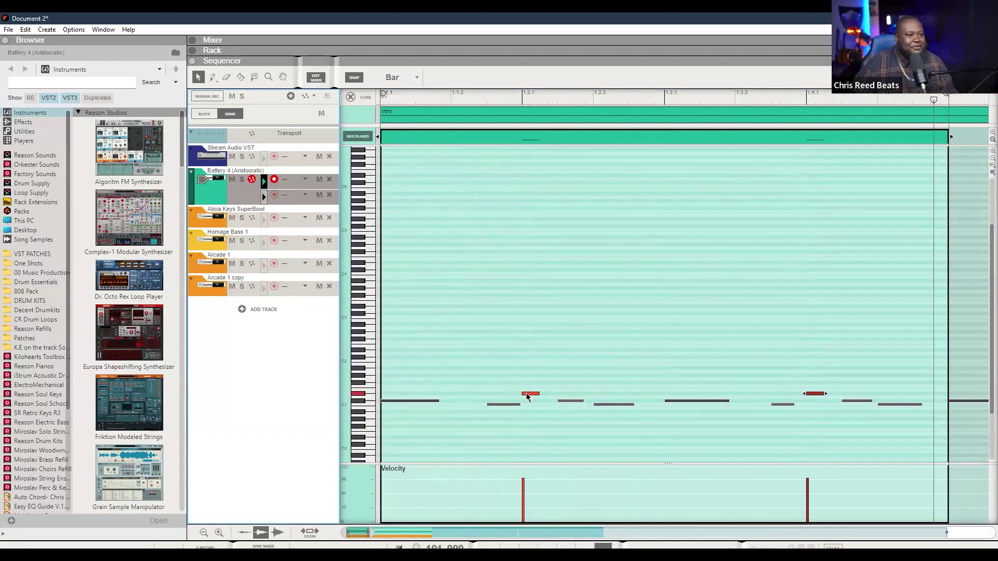
Step: Move the D#1 note at beat 2 to position 1.1.4 and the one at beat 4 to 1.4.3, listening to the loop
drag(488, 382, 835, 398)
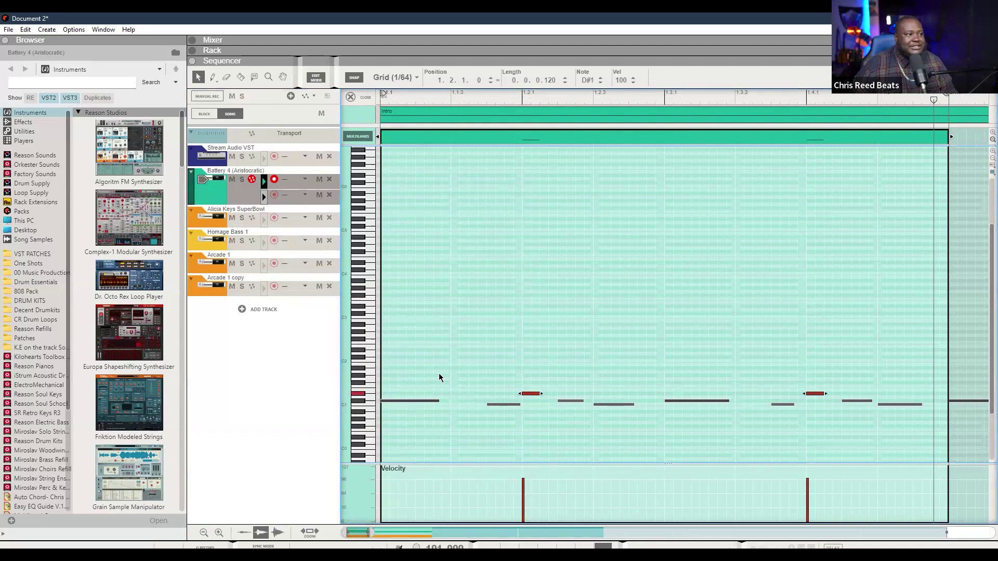
key(shift+Return)
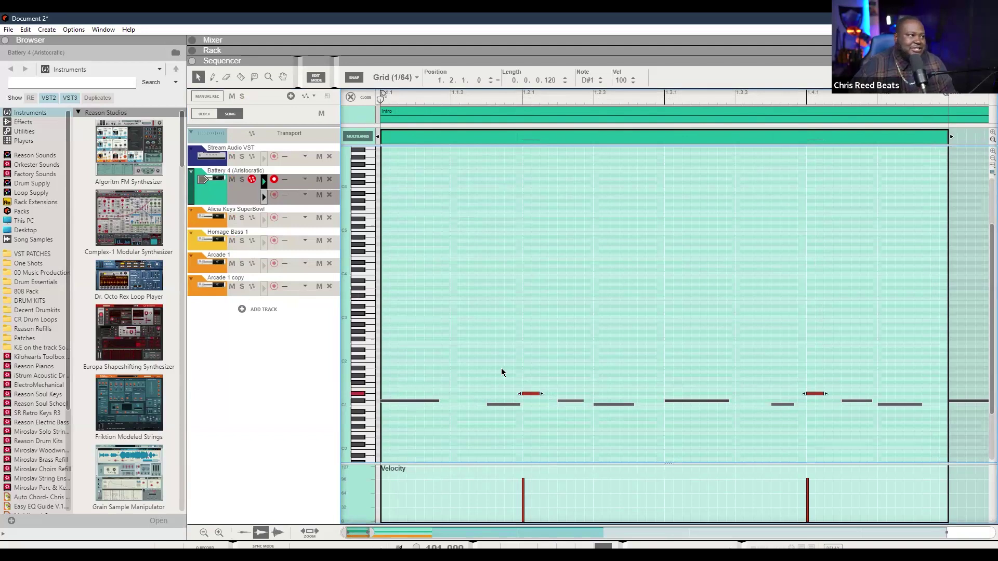
key(space)
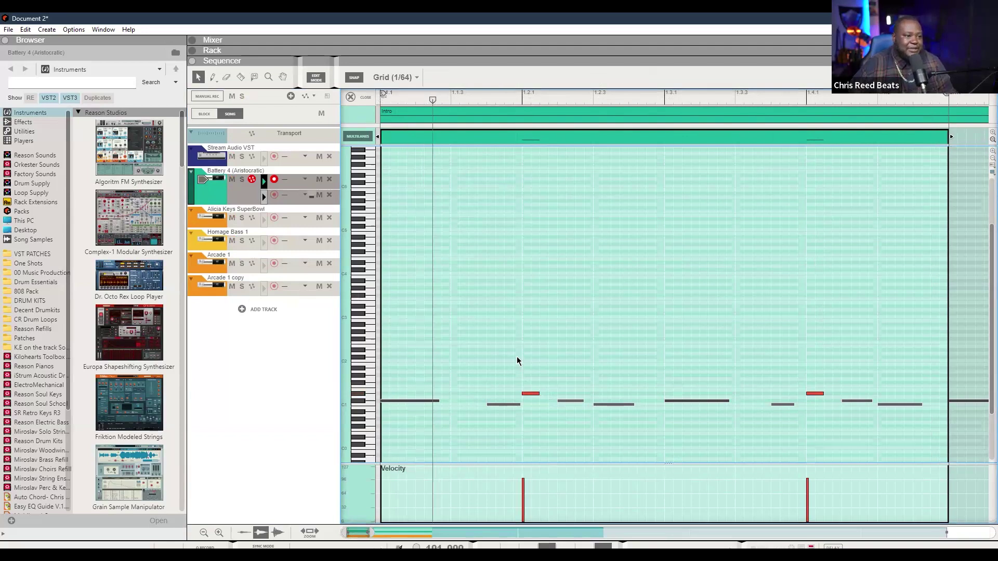
drag(881, 377, 502, 396)
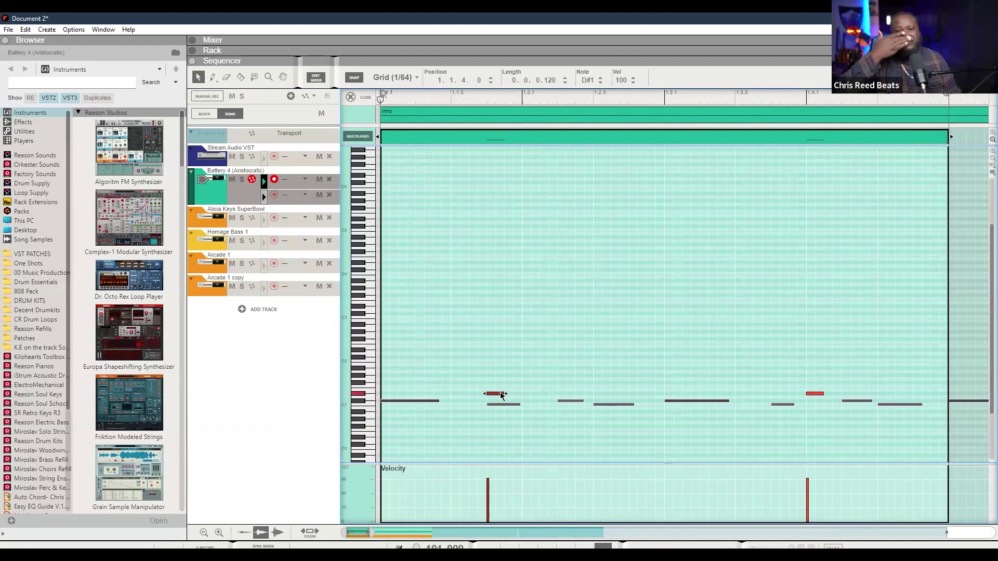
key(space)
drag(815, 394, 885, 391)
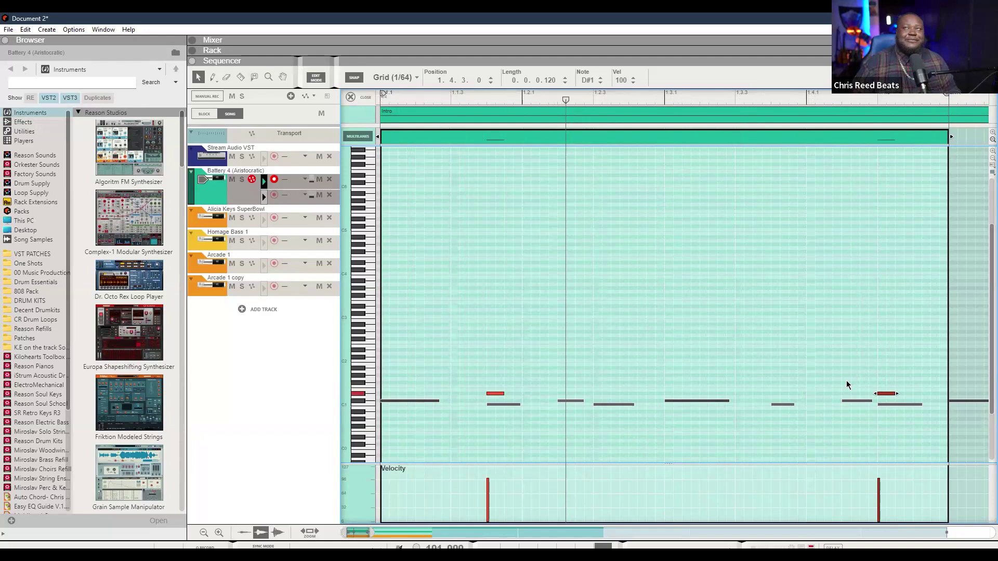
key(space)
key(space)
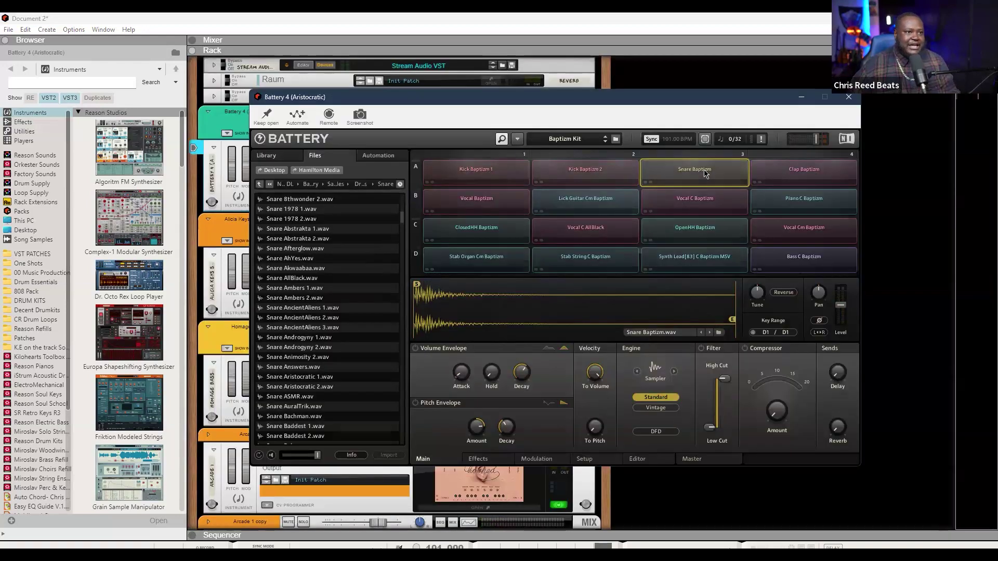
Step: Look through Battery's snare and rimshot sample files for the Snare Baptism cell, and return to the note editor
scroll(393, 232, down, 4)
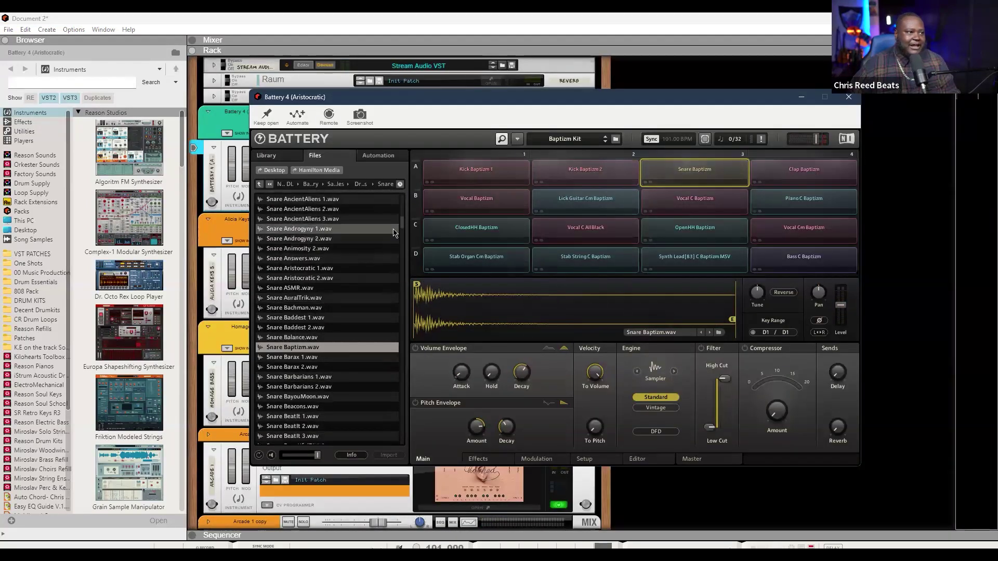
scroll(393, 226, up, 10)
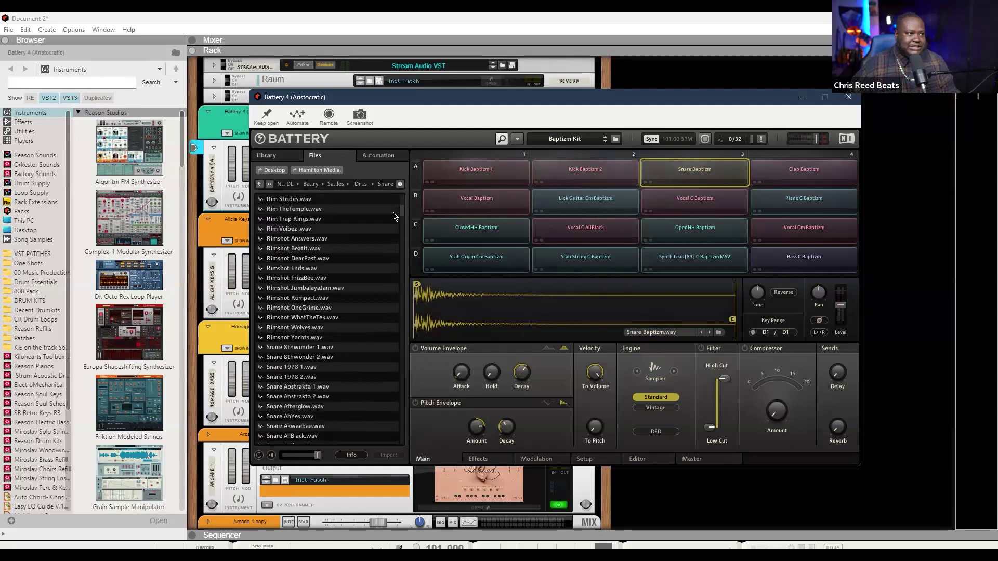
scroll(393, 217, up, 6)
click(846, 99)
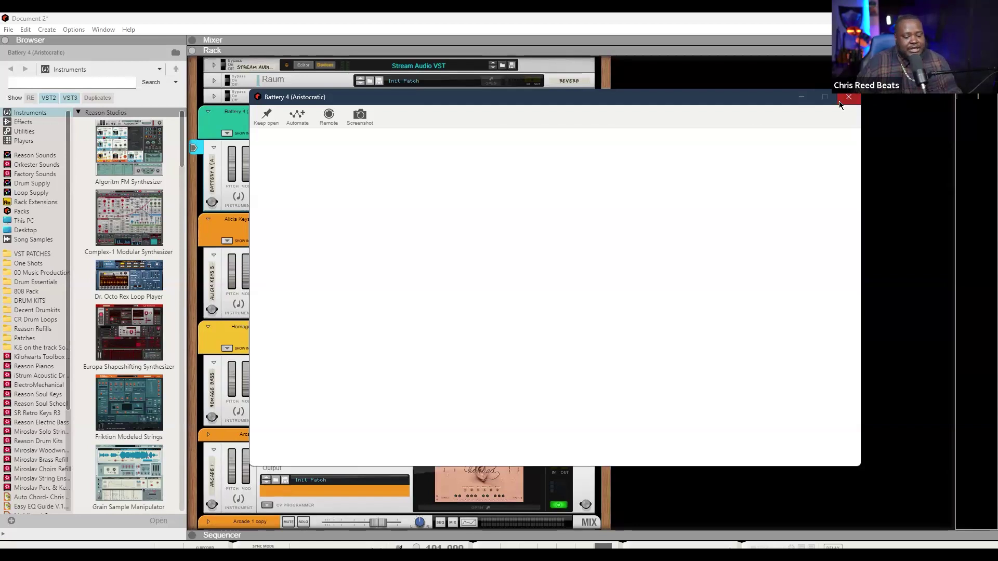
key(F7)
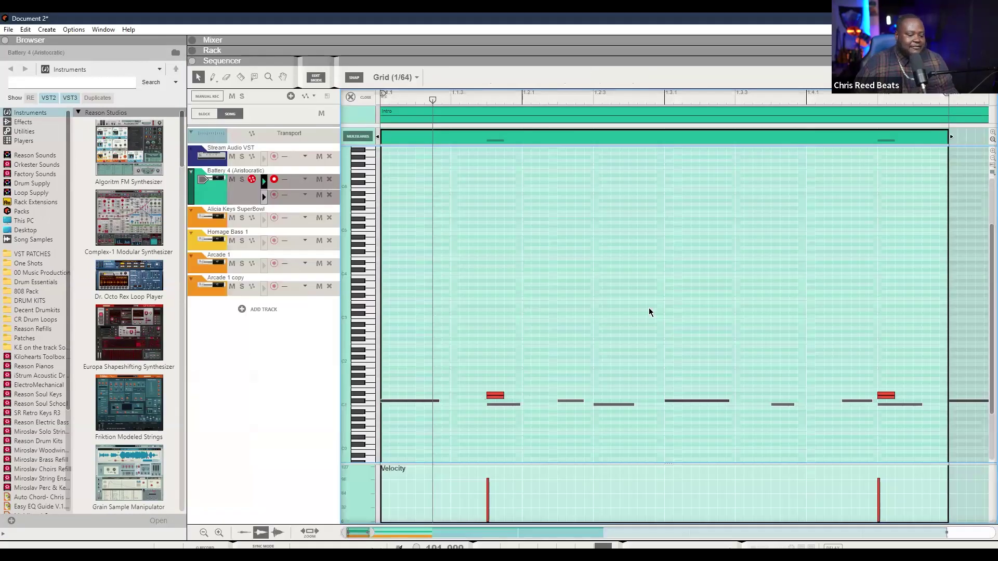
Step: Check the Battery 4 clips in the arrangement and reopen the new lane's one-bar clip for note editing
key(ctrl+e)
drag(437, 153, 341, 187)
click(503, 197)
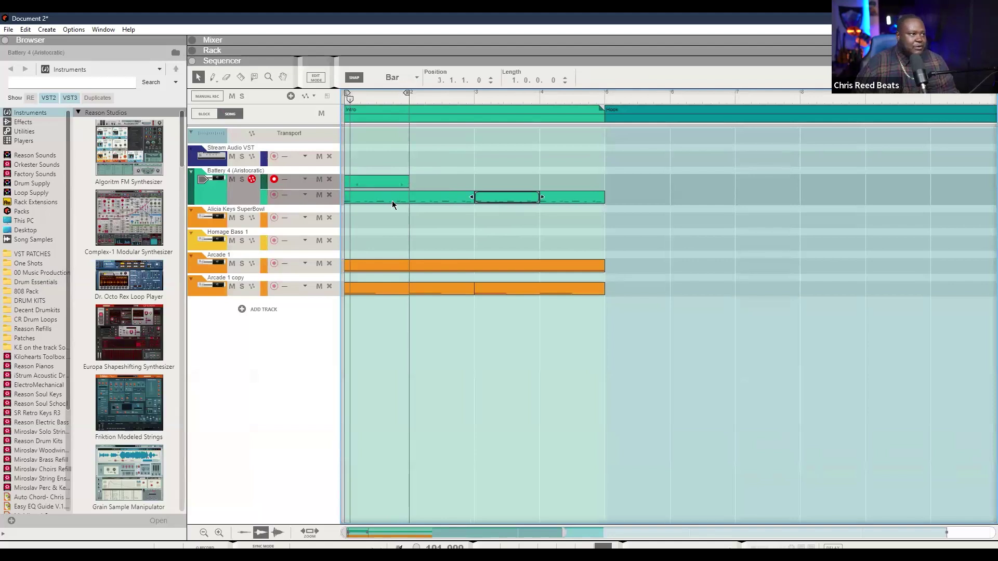
click(366, 174)
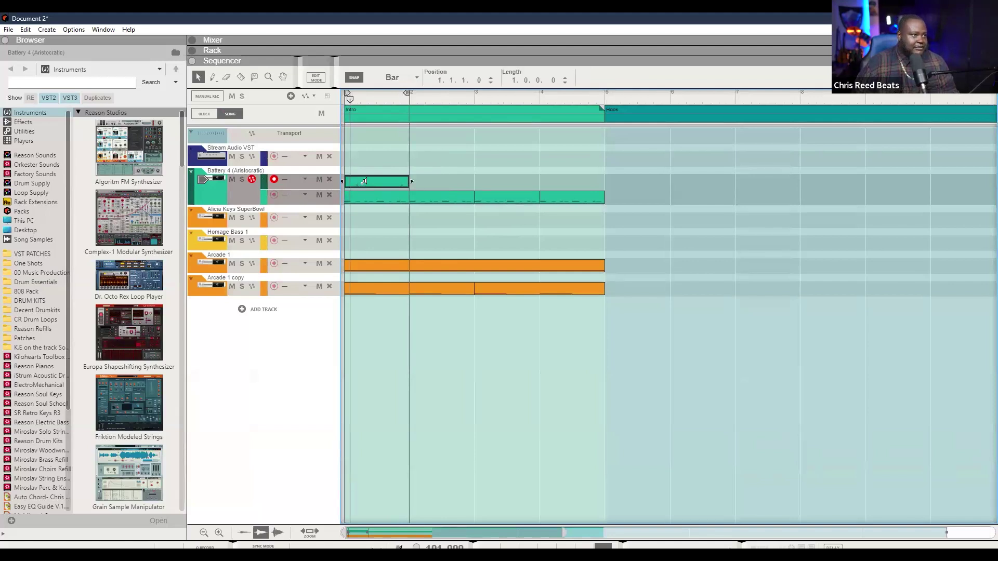
double_click(361, 183)
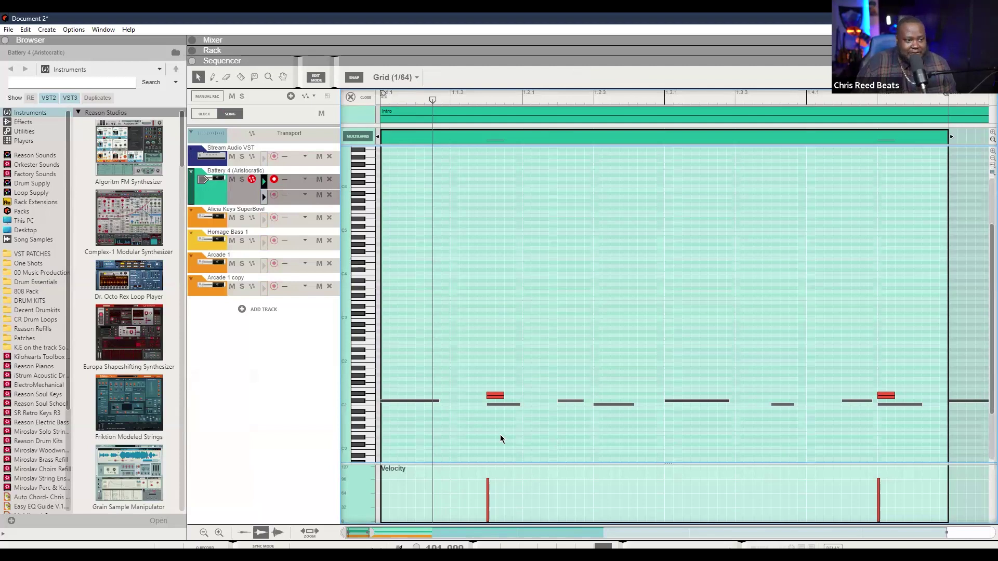
Step: Add D1 snare notes at positions 1.2.3 and 1.3.4 in the one-bar Battery 4 clip, and return playback to bar 1
click(381, 99)
click(368, 400)
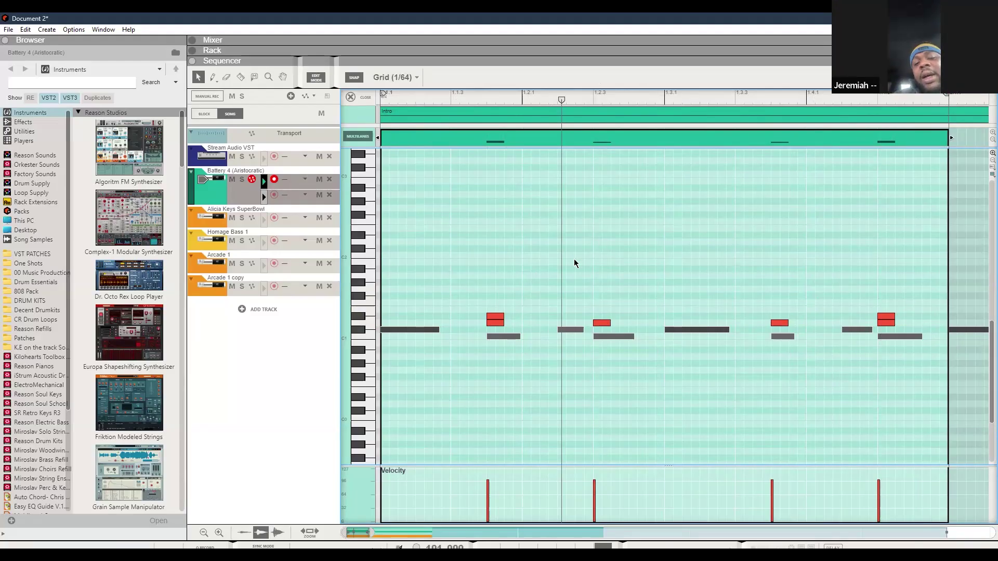
drag(451, 97, 339, 129)
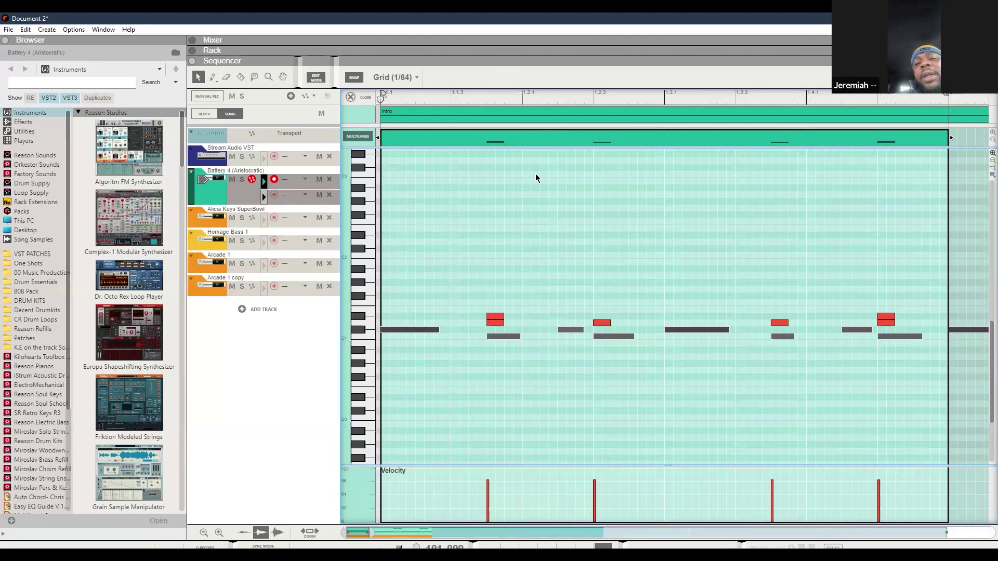
Step: Add a Redrum Drum Computer below the Arcade devices in the rack and reset it to an empty patch
scroll(405, 324, up, 5)
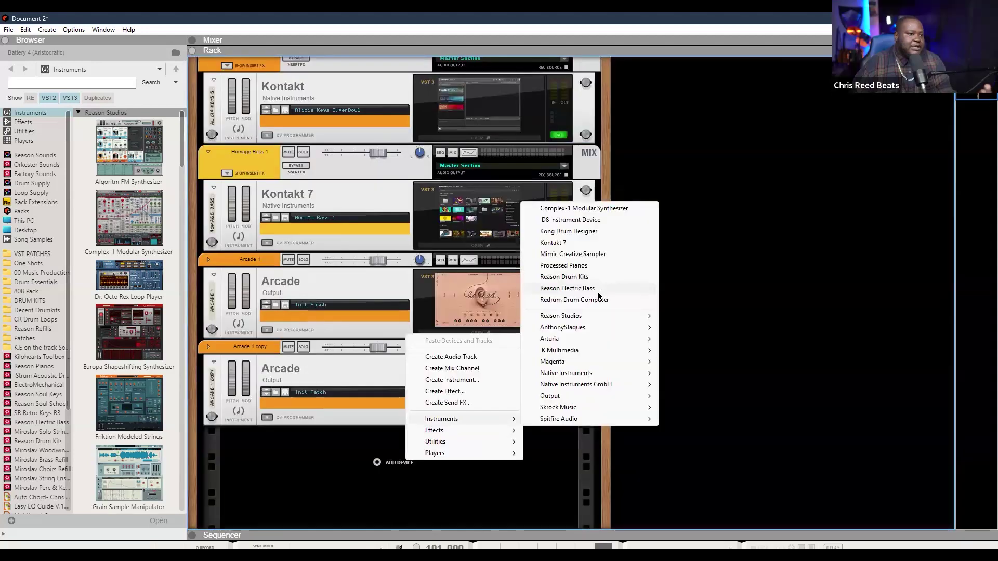
key(Escape)
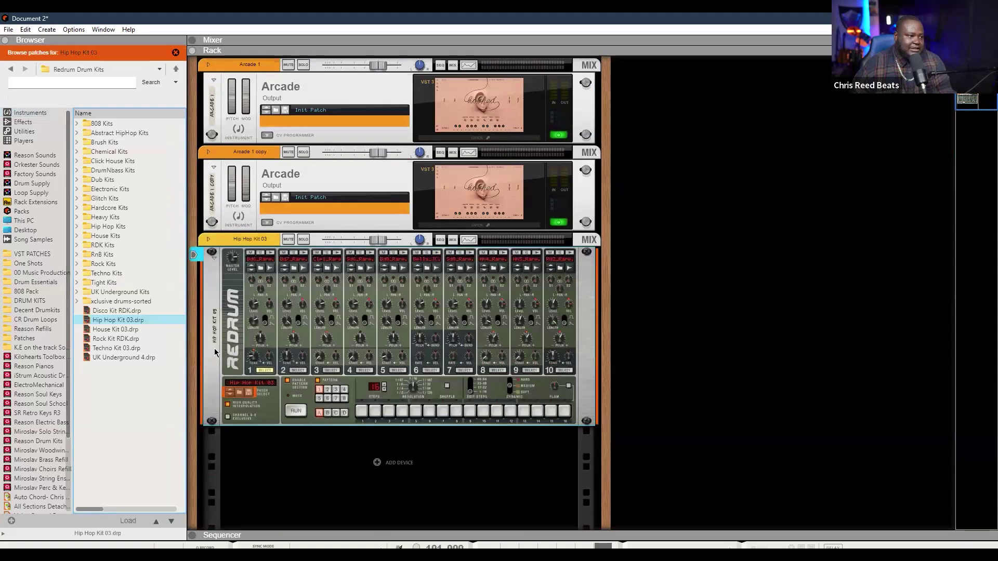
right_click(237, 324)
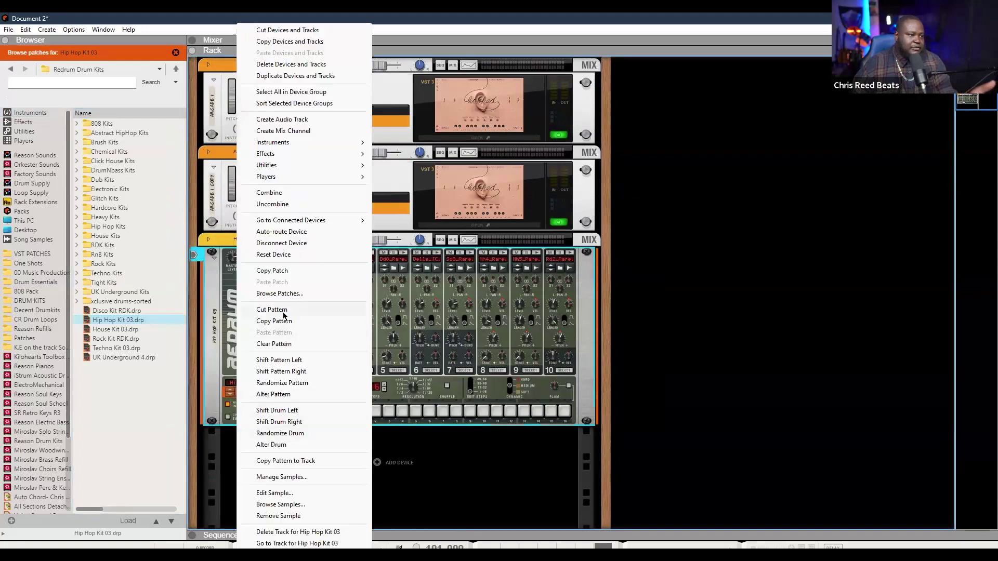
click(273, 255)
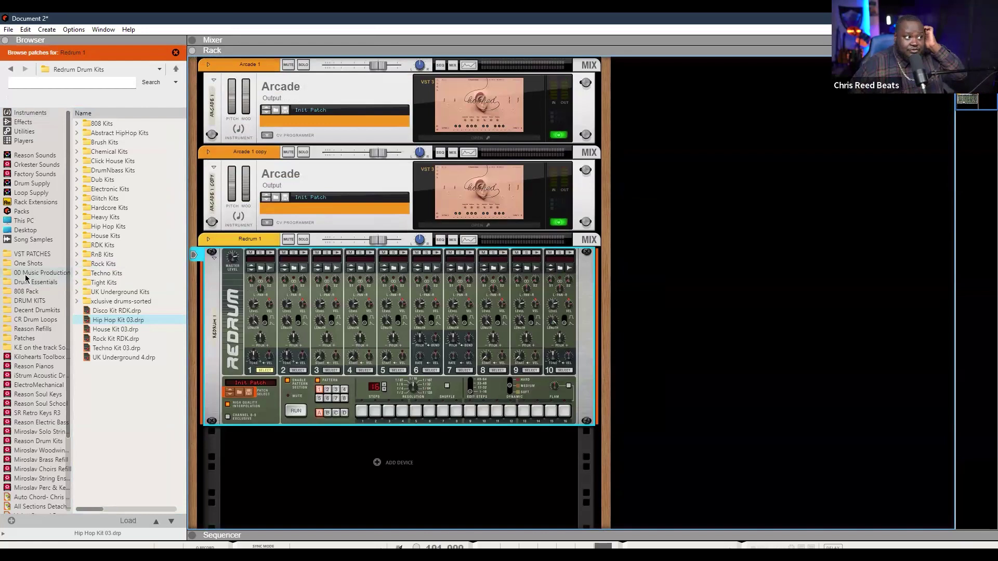
Step: Load kick, snare, clap, hi-hat and open-hat samples from Oh Gosh Essentials Drumkit Vol. 2 into Redrum channels 1 to 7
click(38, 301)
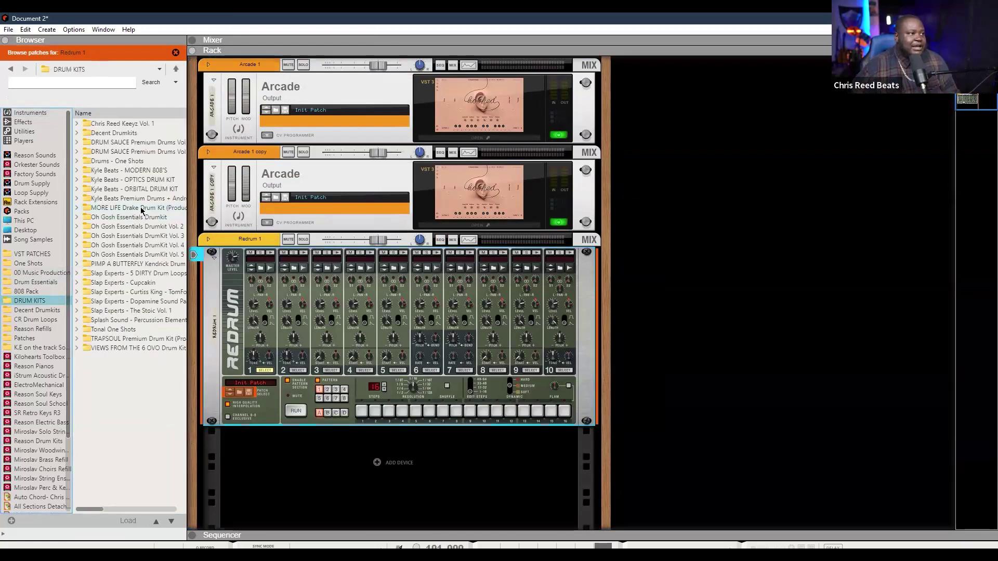
double_click(125, 228)
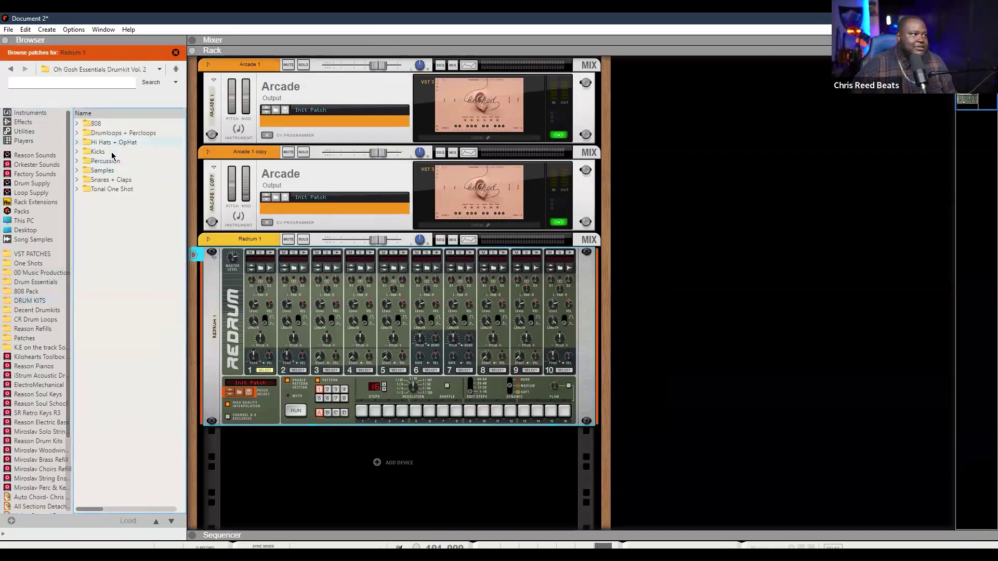
double_click(112, 155)
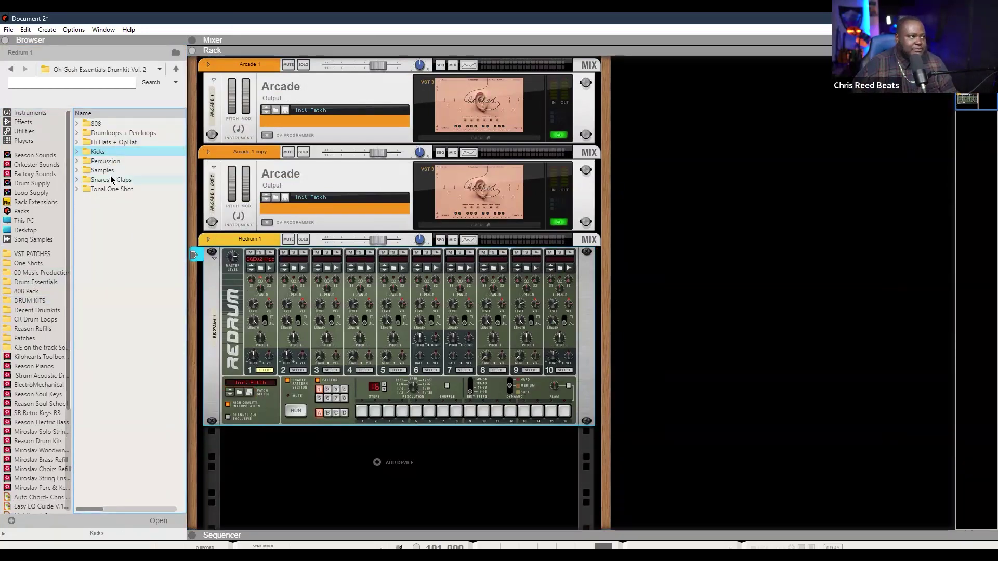
double_click(111, 179)
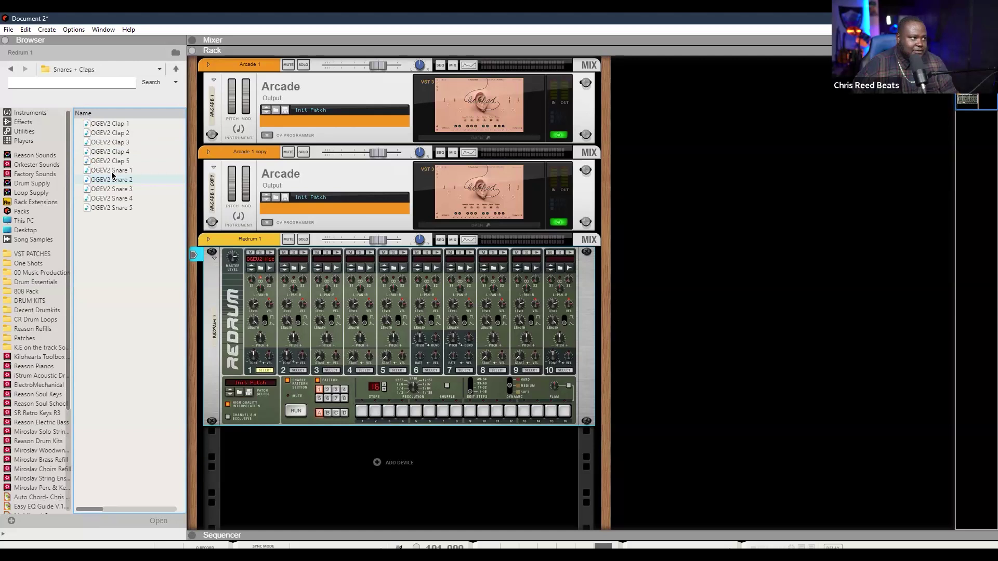
drag(111, 161, 213, 213)
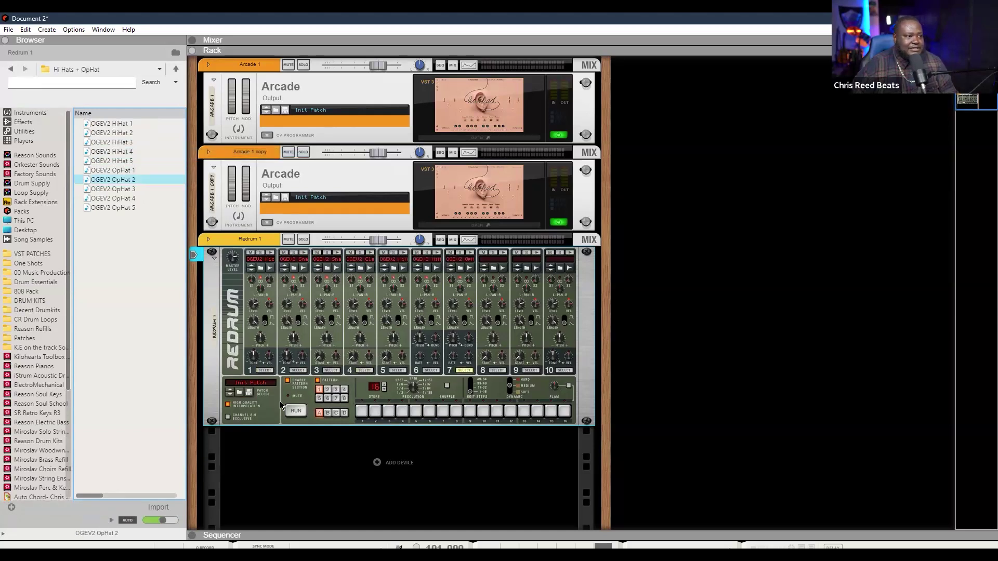
Step: Draw OGEV2 Kick 1 notes in the one-bar Redrum clip, keeping only those at positions 1.1.1 and 1.3.1
key(F7)
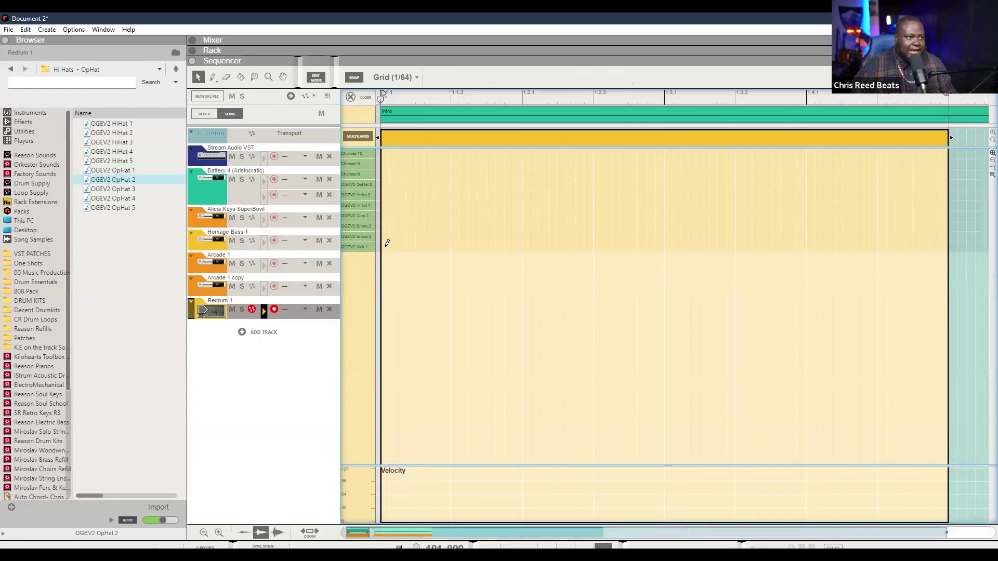
alt+click(534, 449)
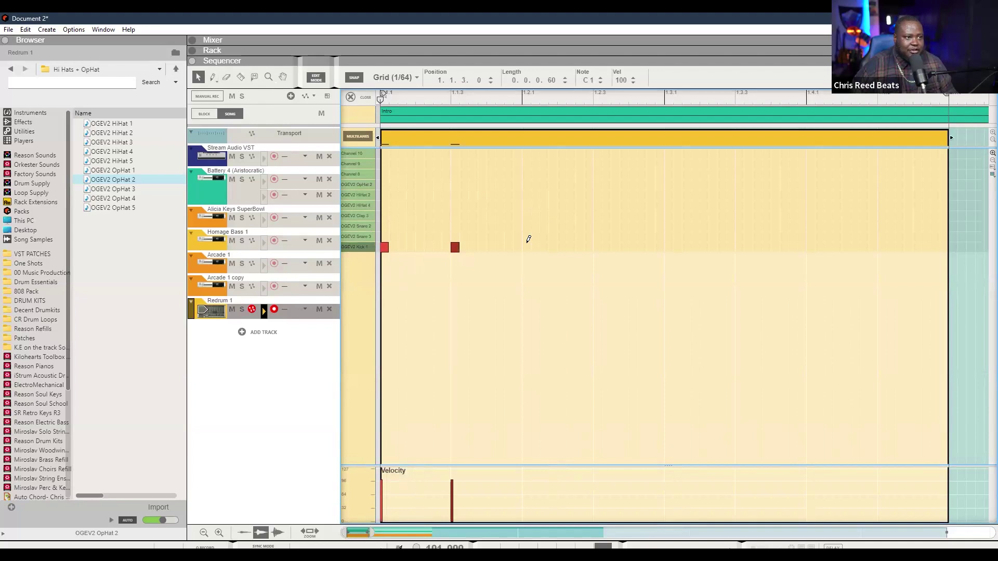
click(526, 247)
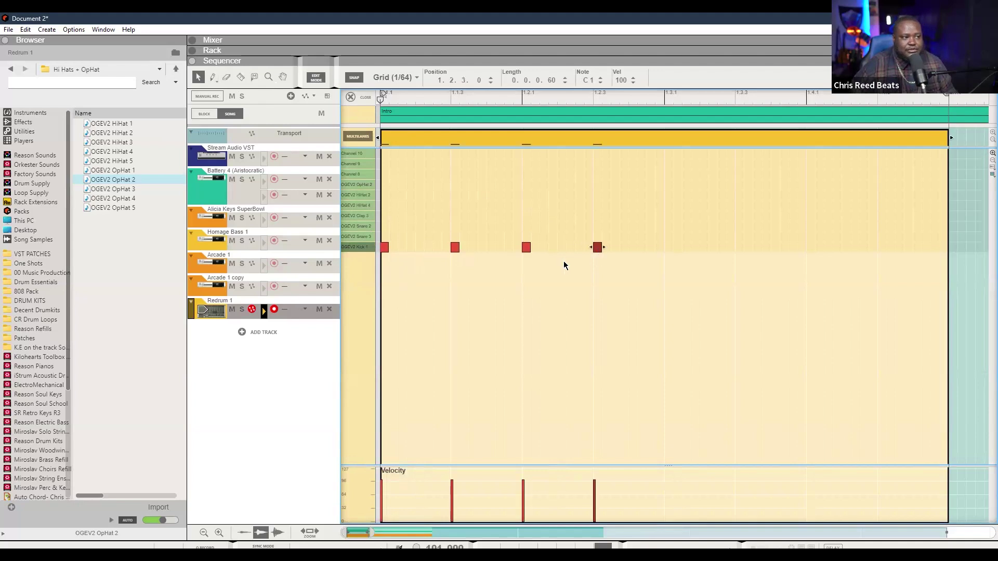
key(space)
drag(684, 283, 230, 203)
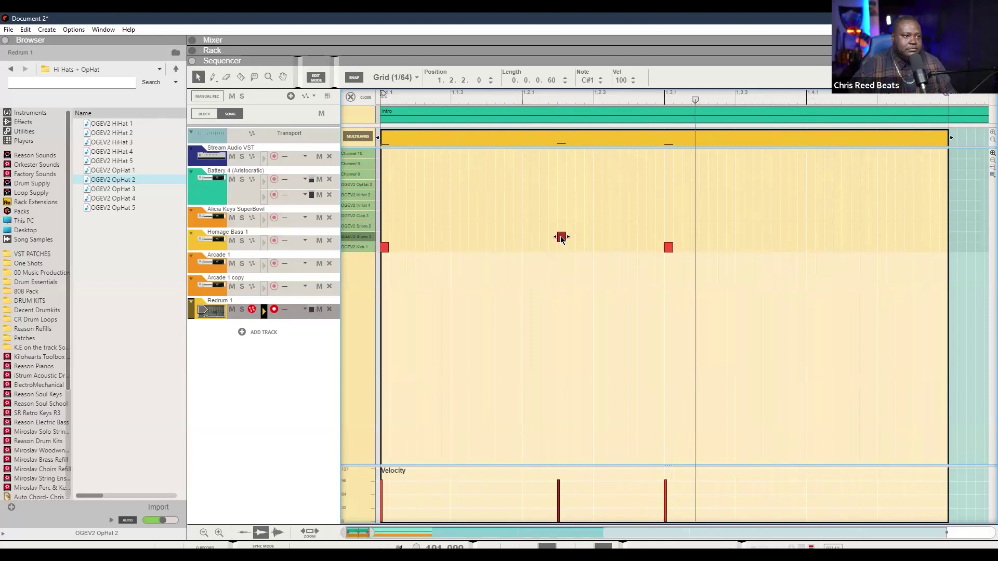
Step: Move the Redrum snare note to position 1.2.3 and delete the stray snare note at the end of the bar
drag(561, 239, 597, 236)
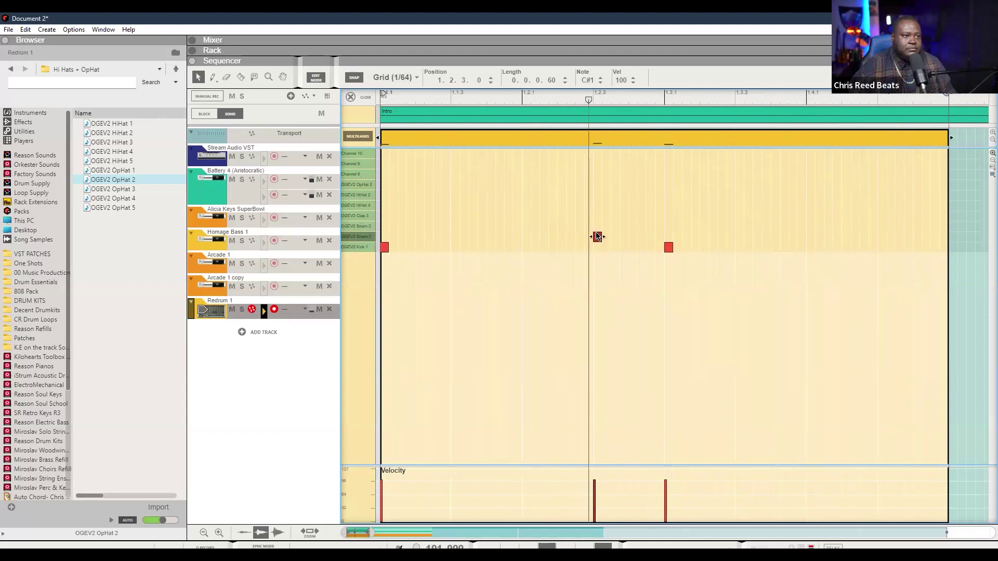
double_click(944, 237)
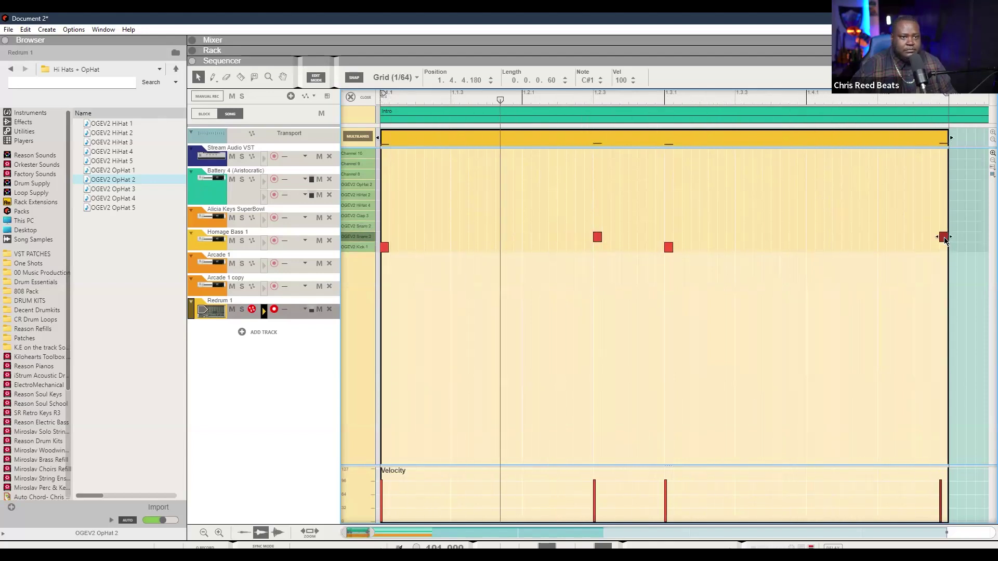
key(Delete)
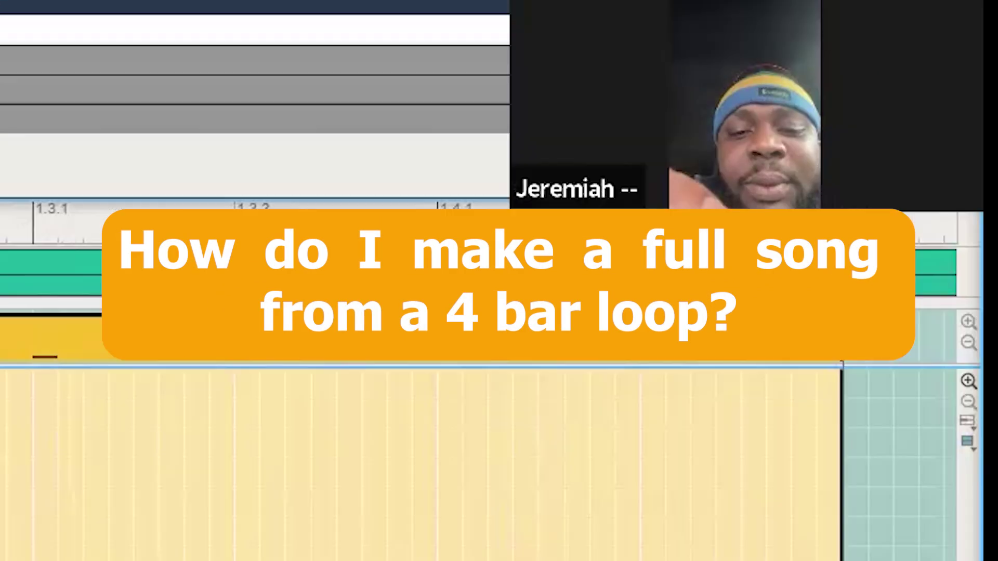
Step: Paste repeated hi-hat notes across the one-bar Redrum clip and return to the arrangement view
key(ctrl+v)
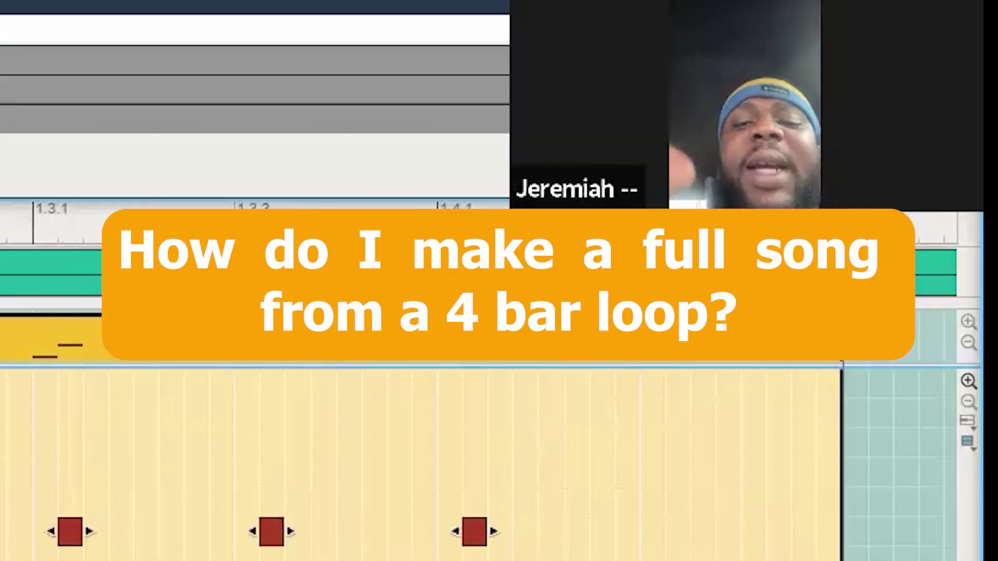
drag(0, 532, 47, 540)
key(Escape)
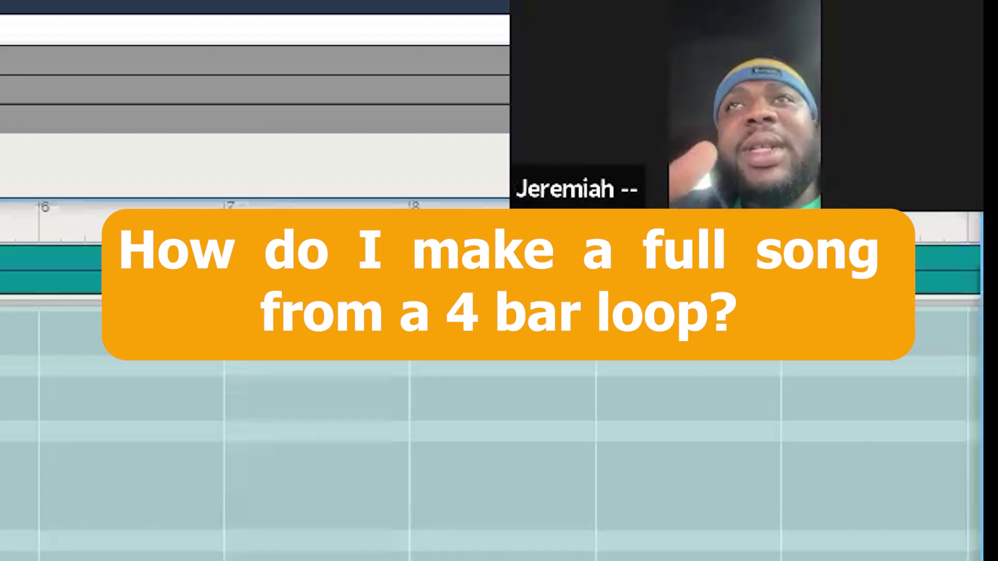
scroll(490, 431, left, 1)
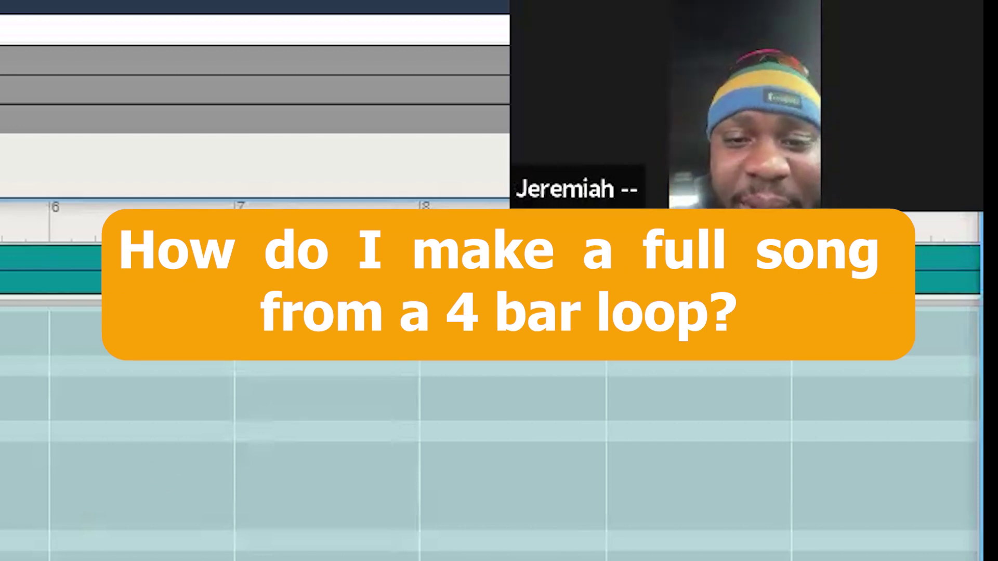
scroll(490, 432, down, 5)
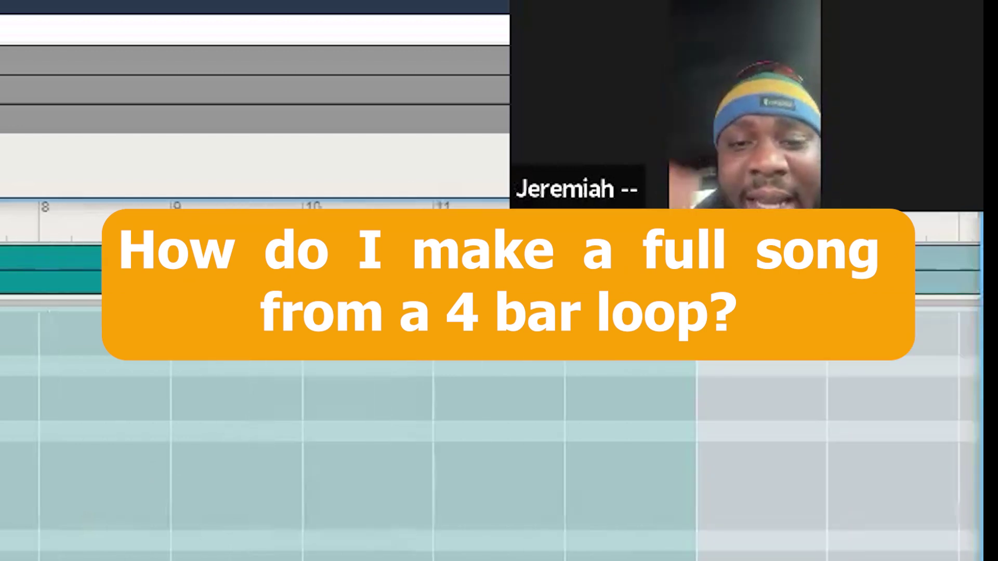
scroll(490, 431, down, 1)
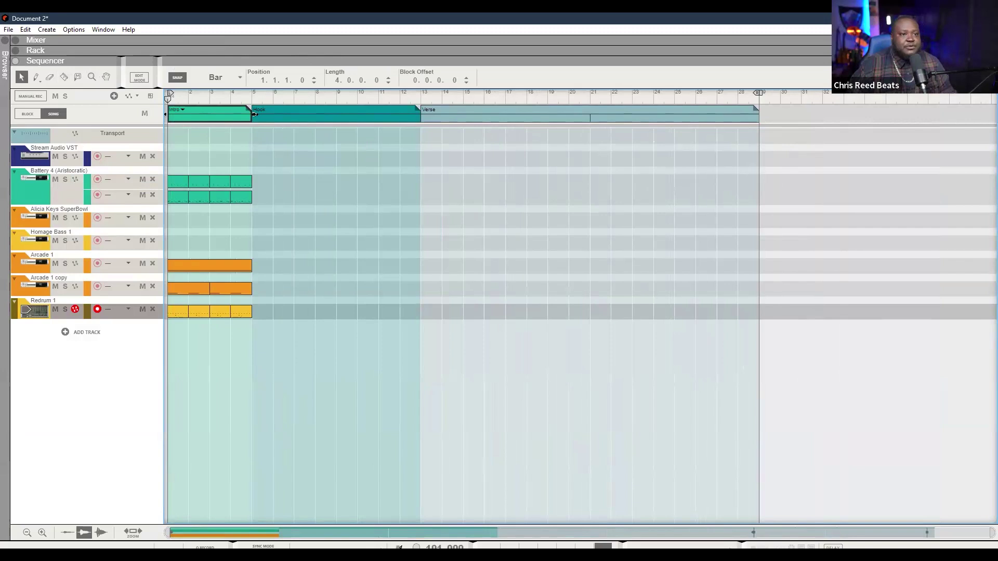
Step: Shorten the Intro block to two bars and leave only a two-bar Arcade 1 clip under it
drag(237, 121, 210, 122)
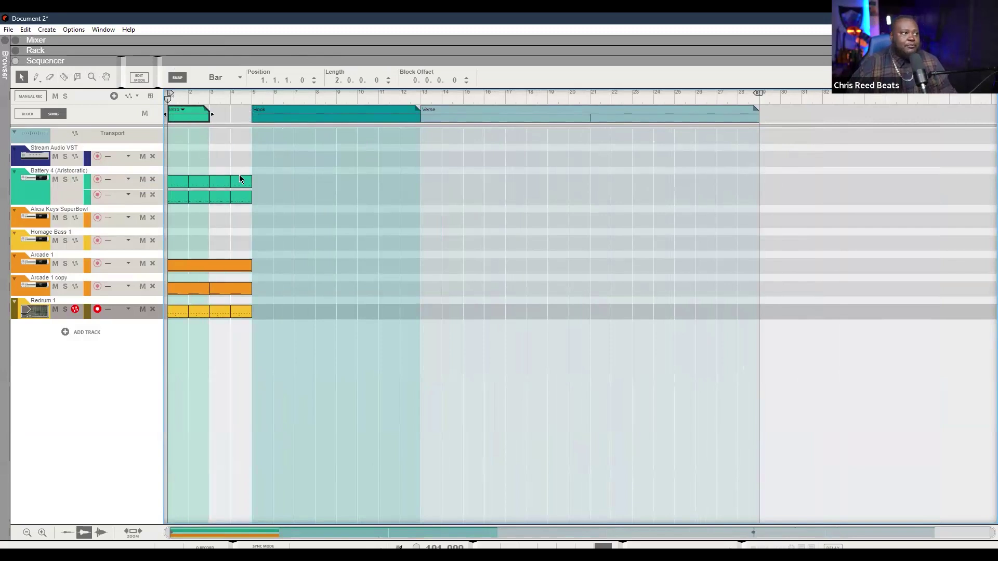
drag(296, 320, 231, 205)
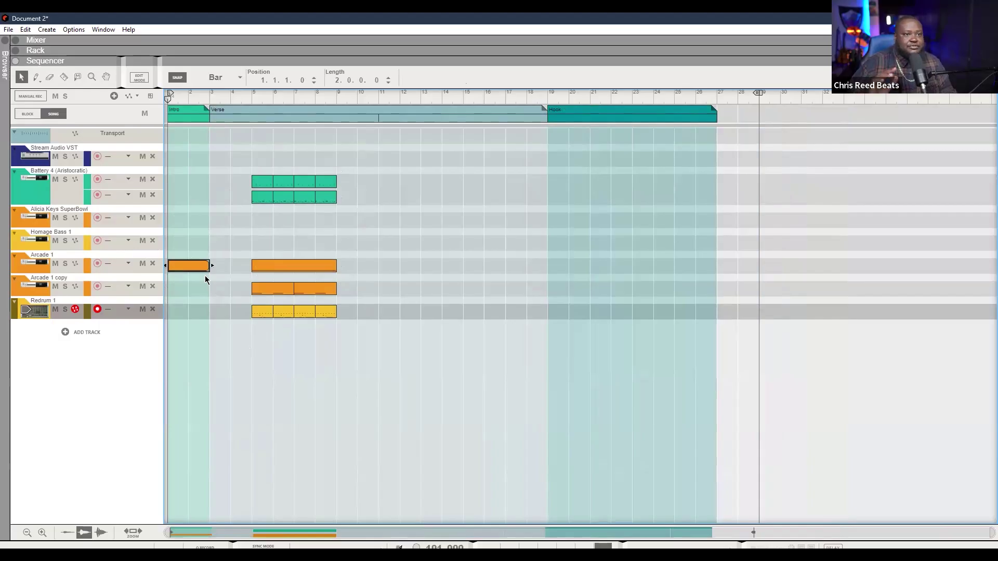
Step: Move all the Battery 4, Arcade and Redrum clips starting at bar 5 to the start of the Verse at bar 3
drag(401, 319, 229, 128)
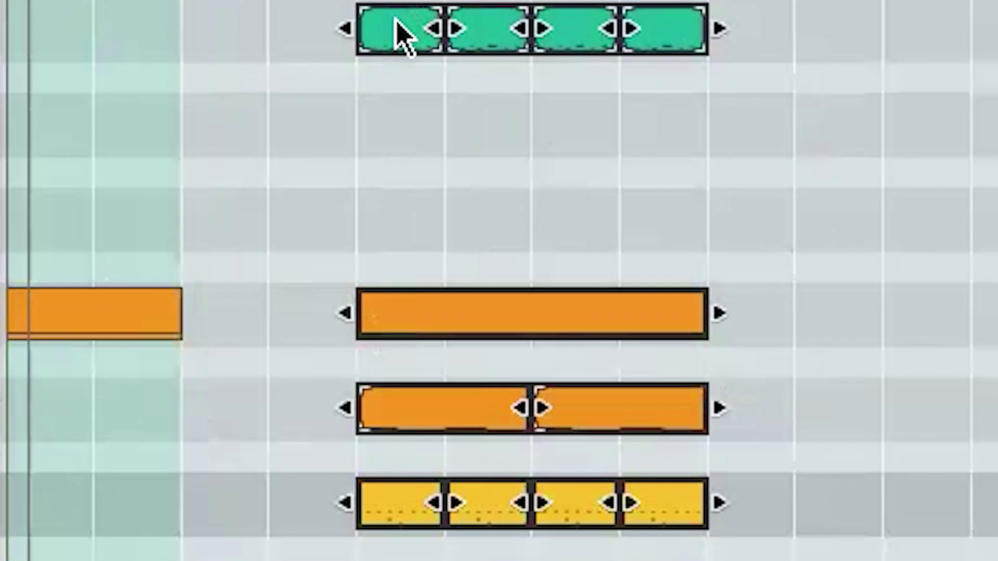
drag(261, 199, 232, 200)
drag(275, 41, 189, 43)
click(400, 200)
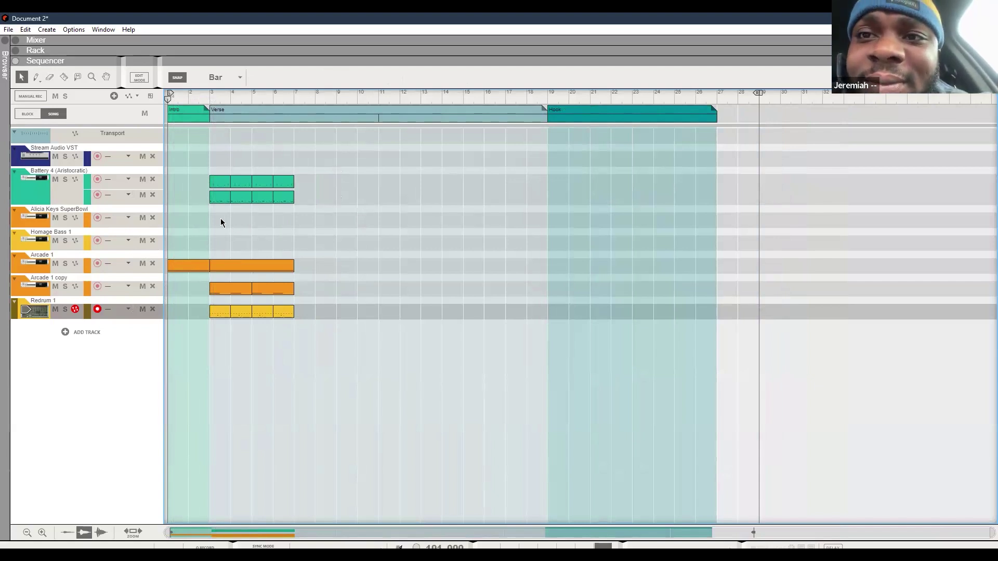
Step: Remove the Redrum and first-lane Battery 4 clips from bars 3 and 4, and play the intro-to-verse arrangement
key(ctrl+z)
click(208, 93)
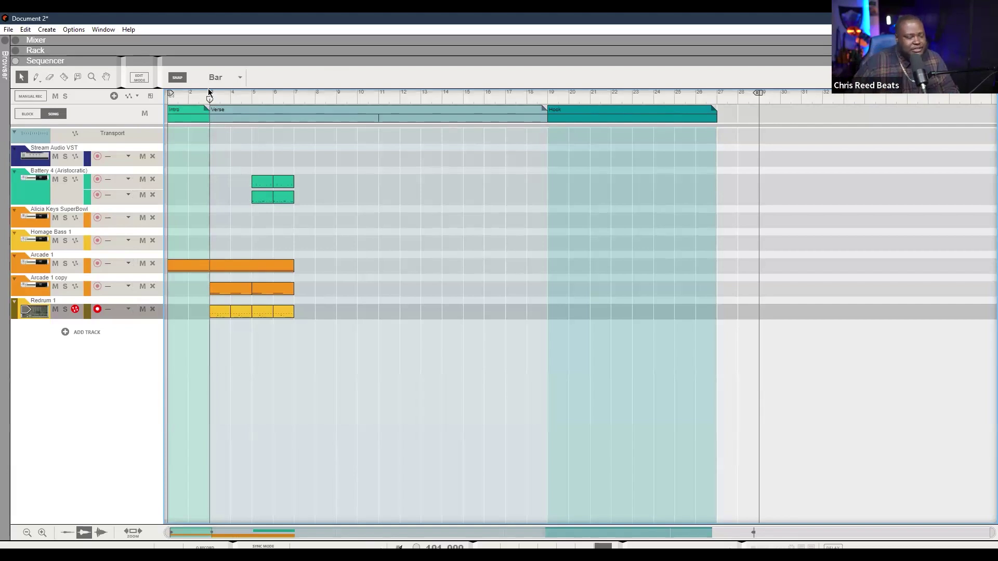
key(space)
drag(209, 304, 238, 318)
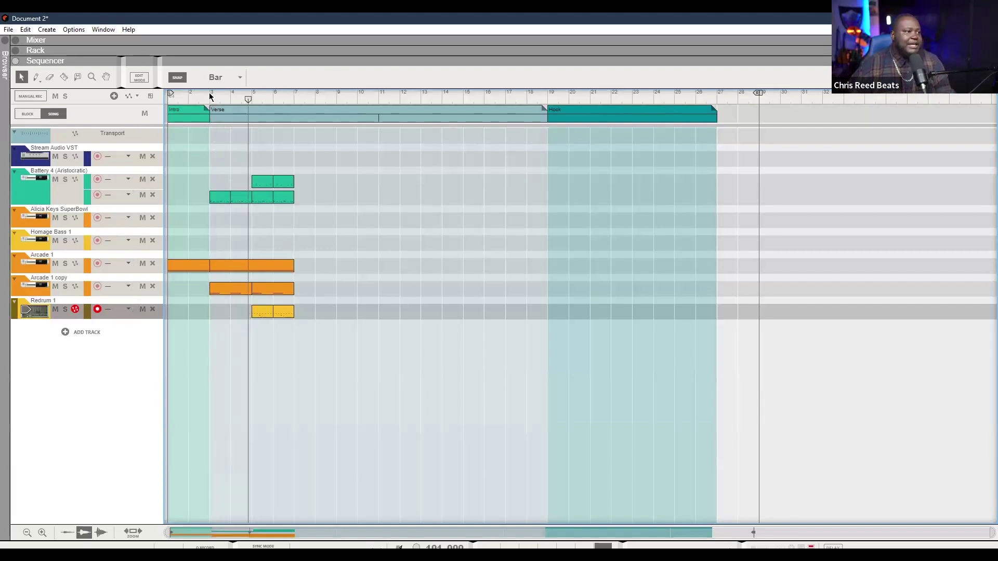
key(space)
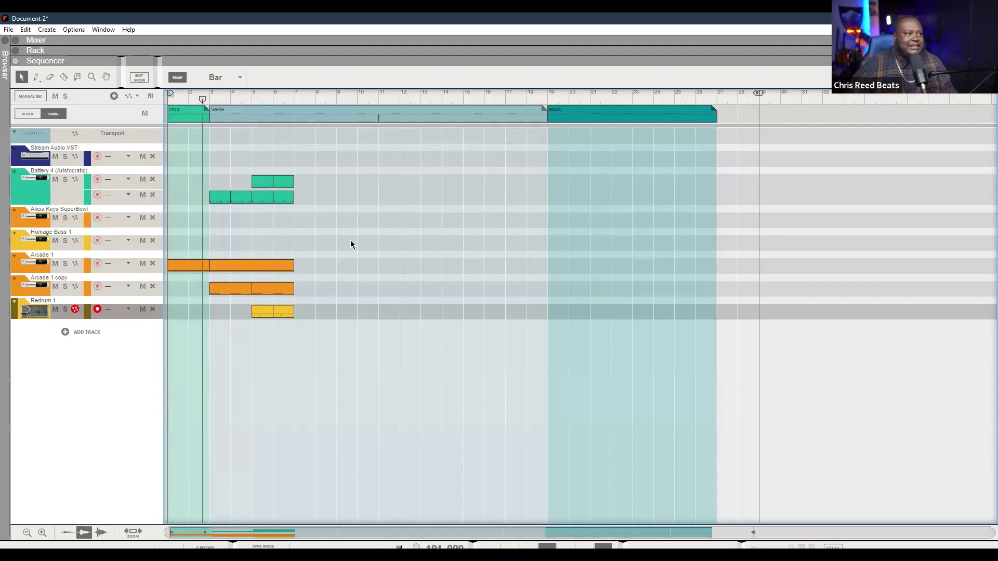
key(space)
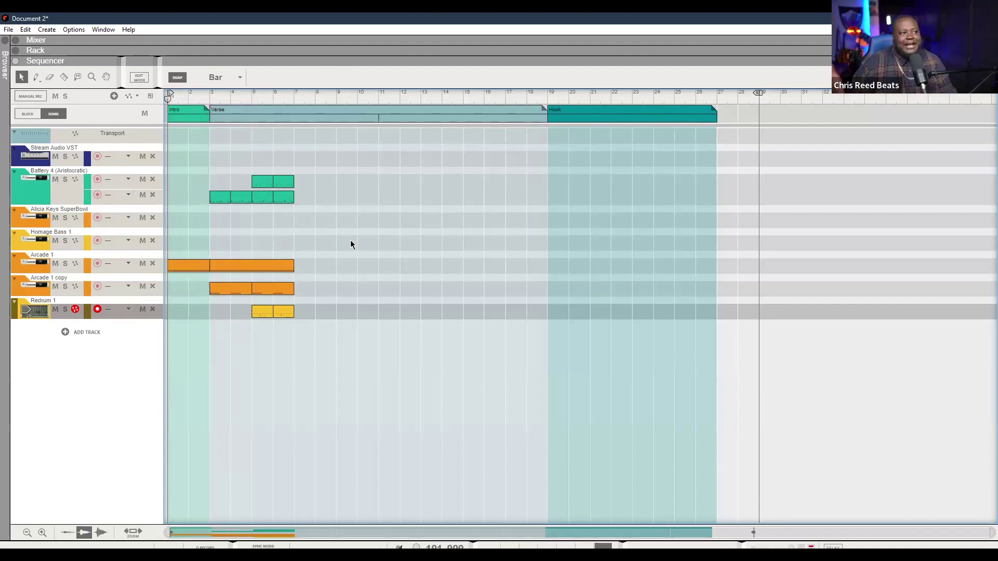
Step: Search the Factory Sounds for "impact" and place Imp Wipe.aif on a new audio track at bar 3
key(F6)
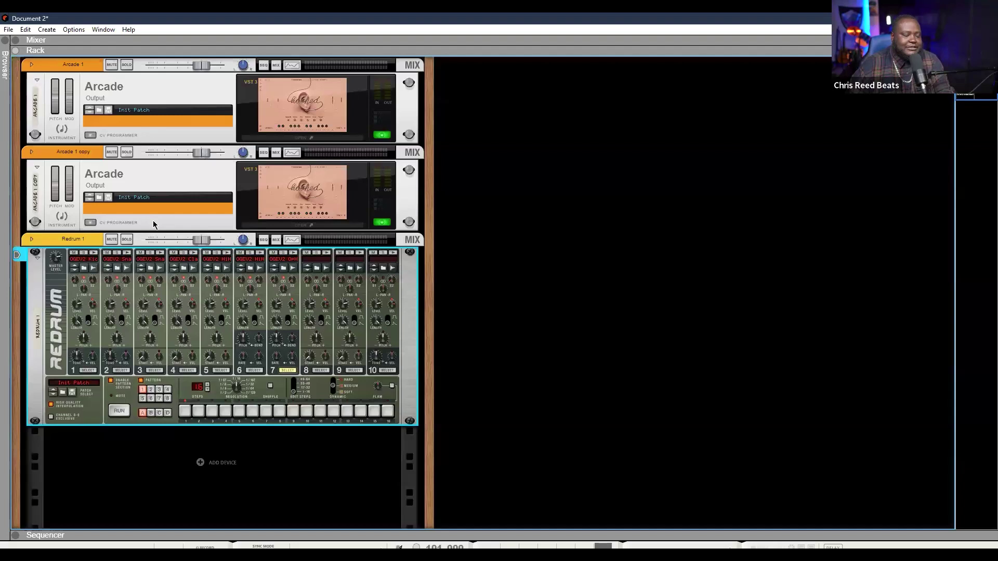
key(F7)
key(F3)
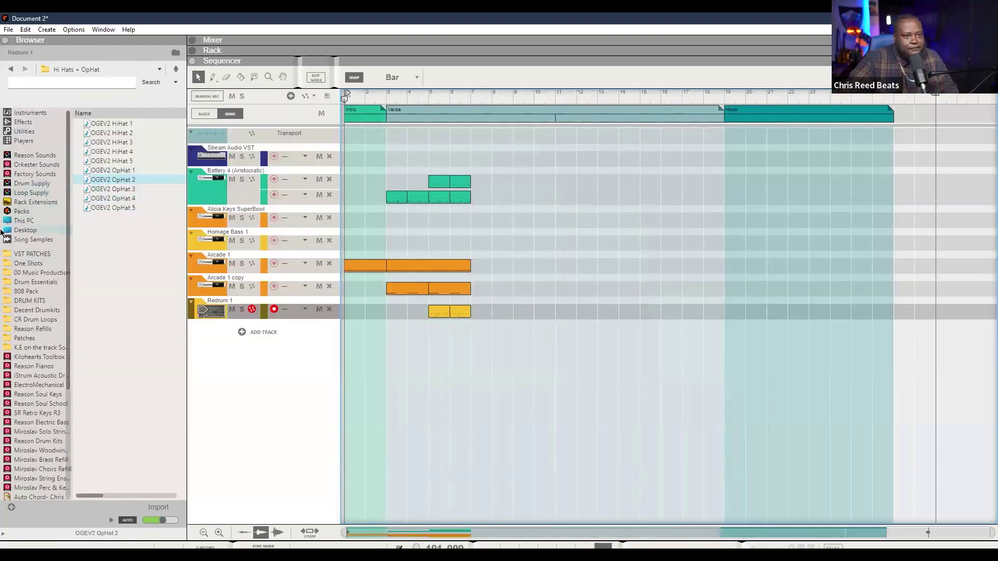
click(35, 174)
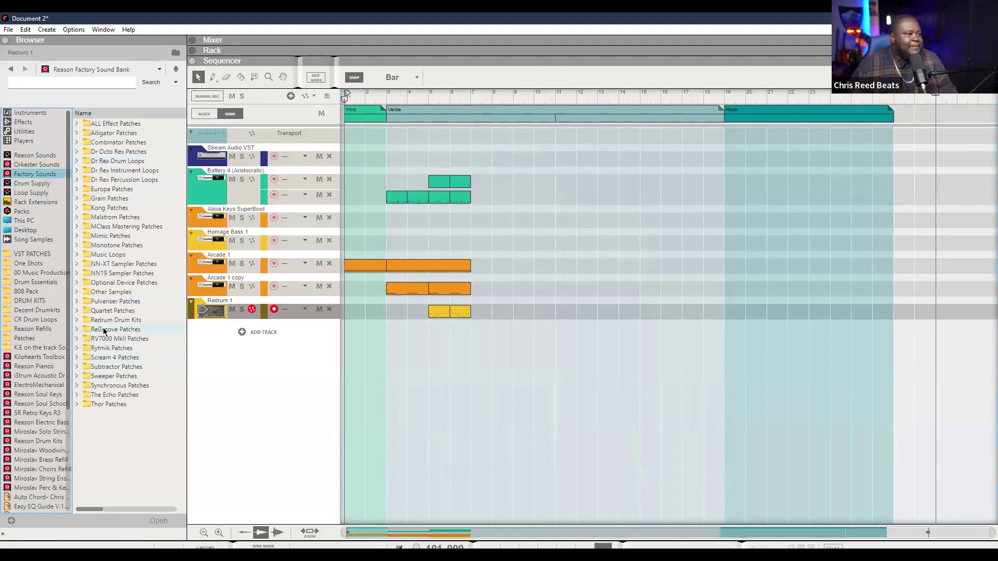
click(73, 84)
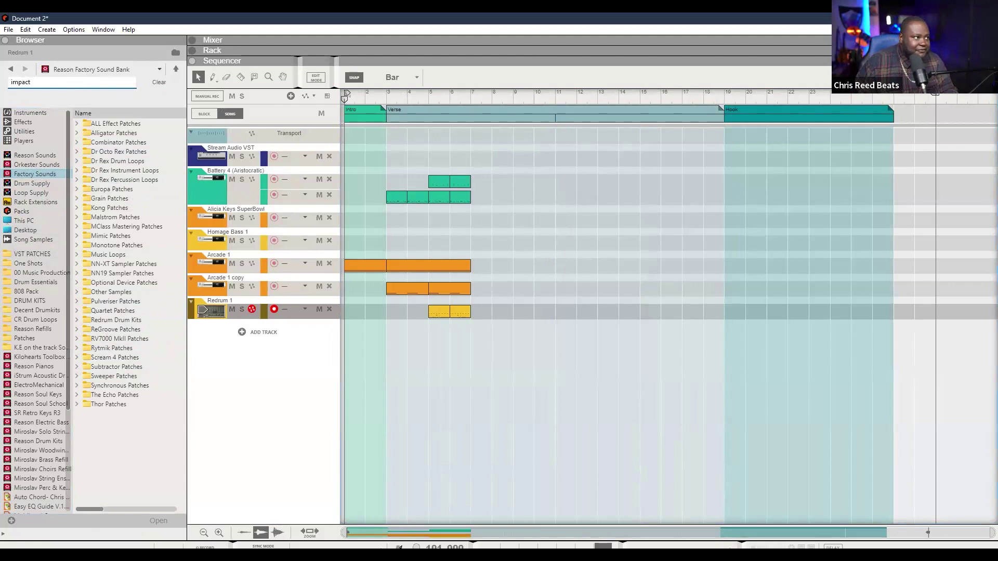
key(Return)
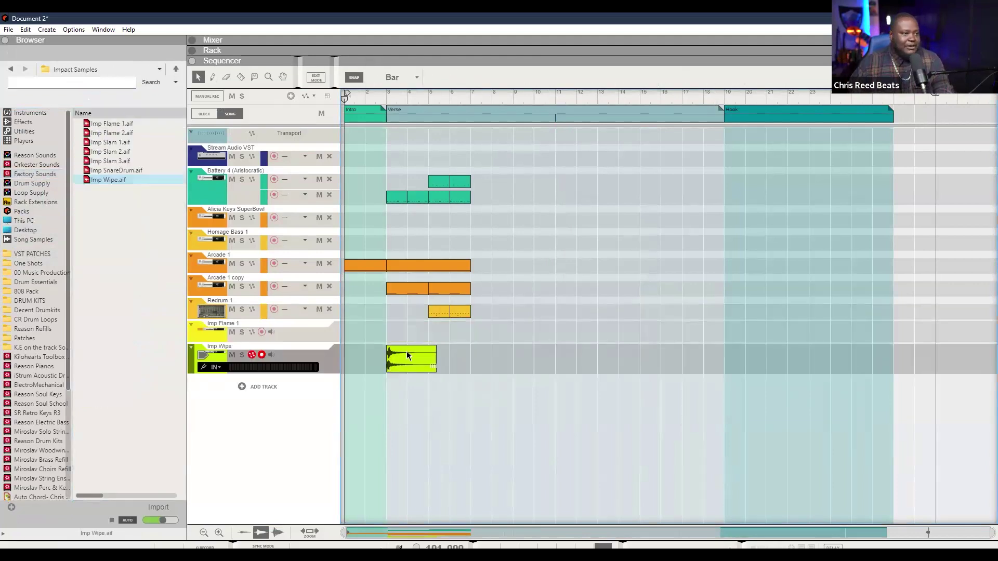
Step: Set playback to bar 2 and move the Imp Wipe clip to position 2.4.3, just before the Verse
click(362, 97)
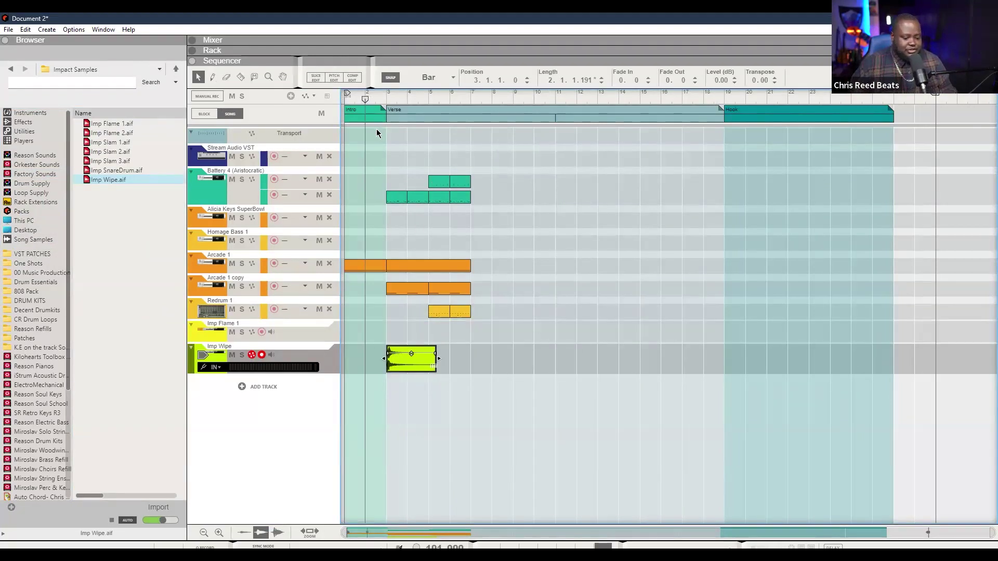
key(h)
key(h)
key(h)
key(h)
key(h)
key(h)
key(h)
key(h)
key(h)
key(h)
key(h)
key(h)
key(h)
key(h)
key(h)
key(h)
key(h)
key(h)
key(h)
key(h)
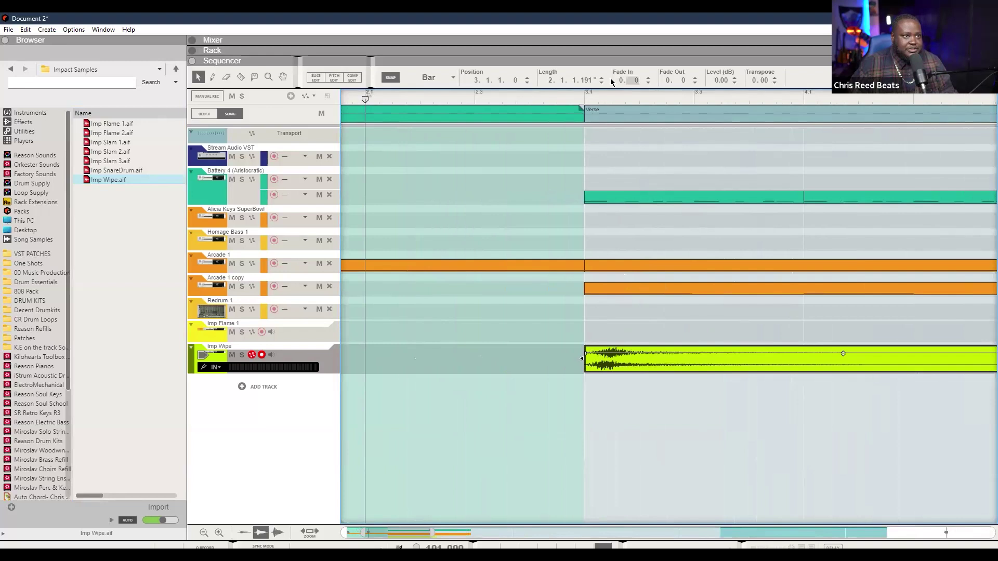
drag(502, 80, 516, 104)
click(443, 98)
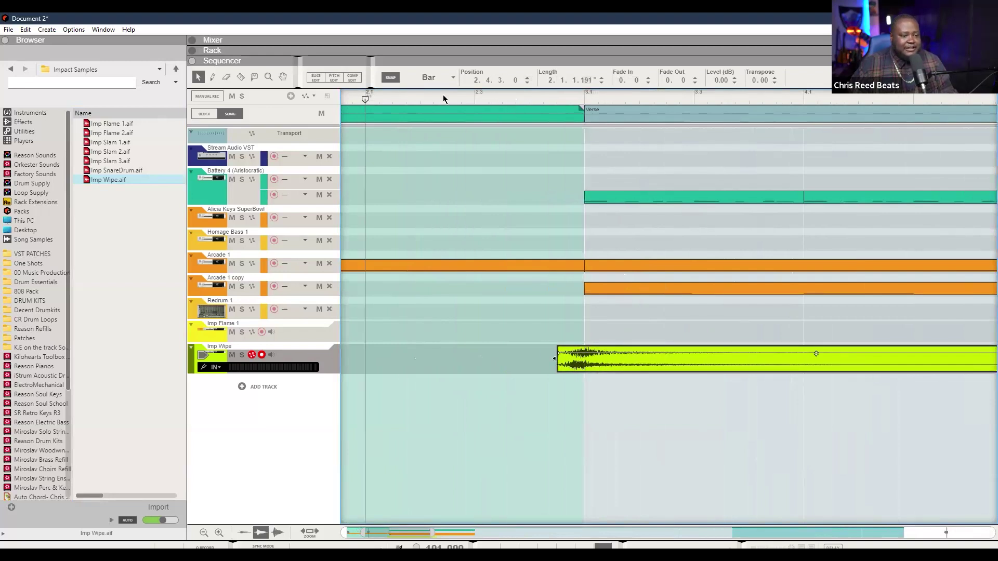
Step: Play the Imp Wipe transition into the Verse, and restart playback from bar 1
key(space)
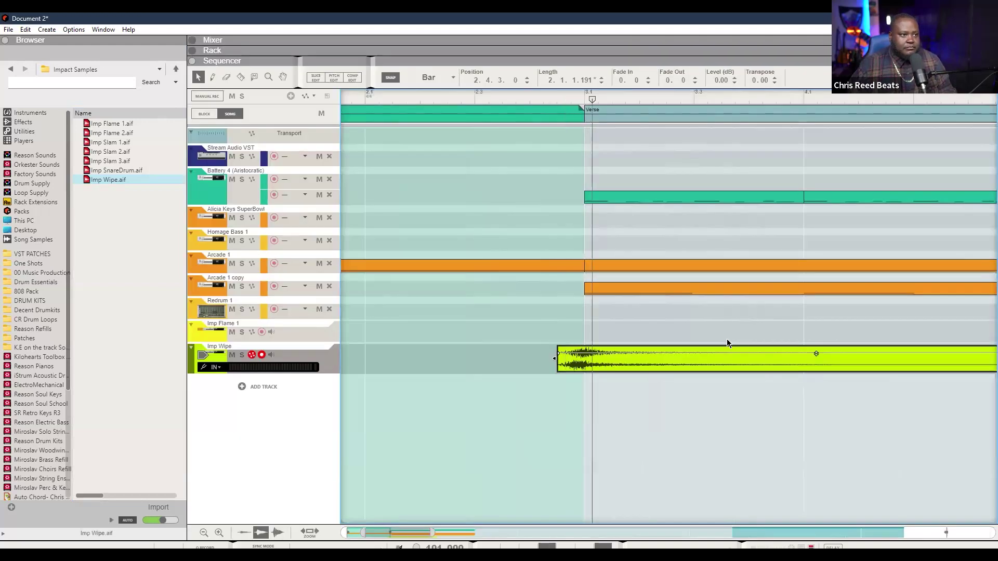
scroll(660, 322, down, 1)
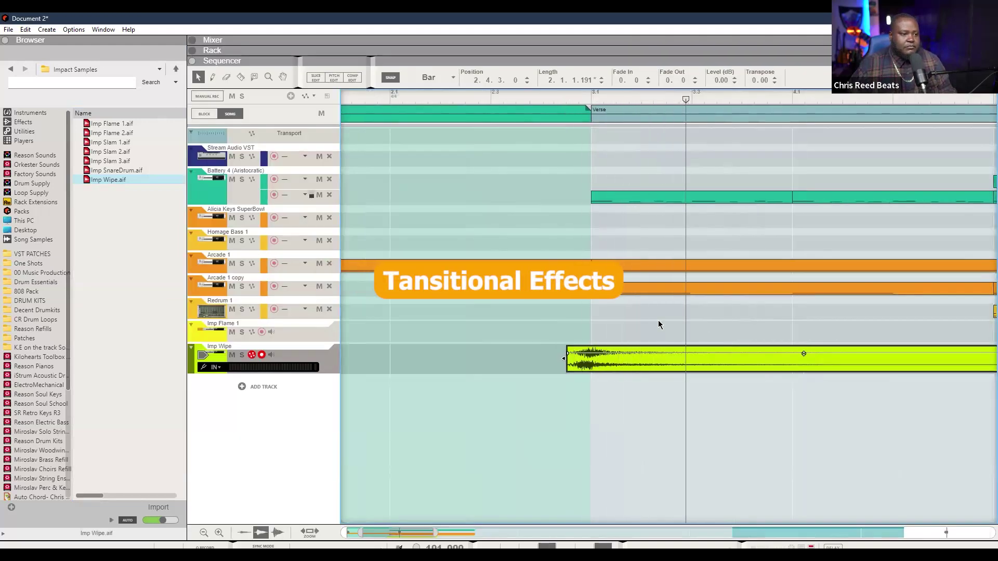
key(space)
key(KP_0)
key(KP_0)
scroll(650, 332, down, 1)
scroll(650, 331, down, 3)
key(space)
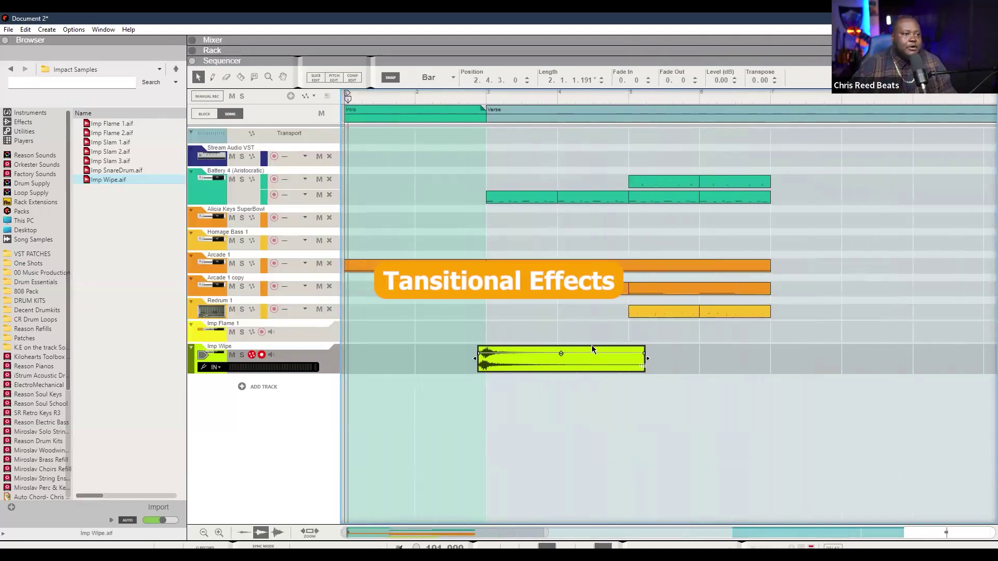
Step: Review the Battery 4 and Redrum clips entering at bar 5 during playback, and return the playhead to bar 3
click(652, 359)
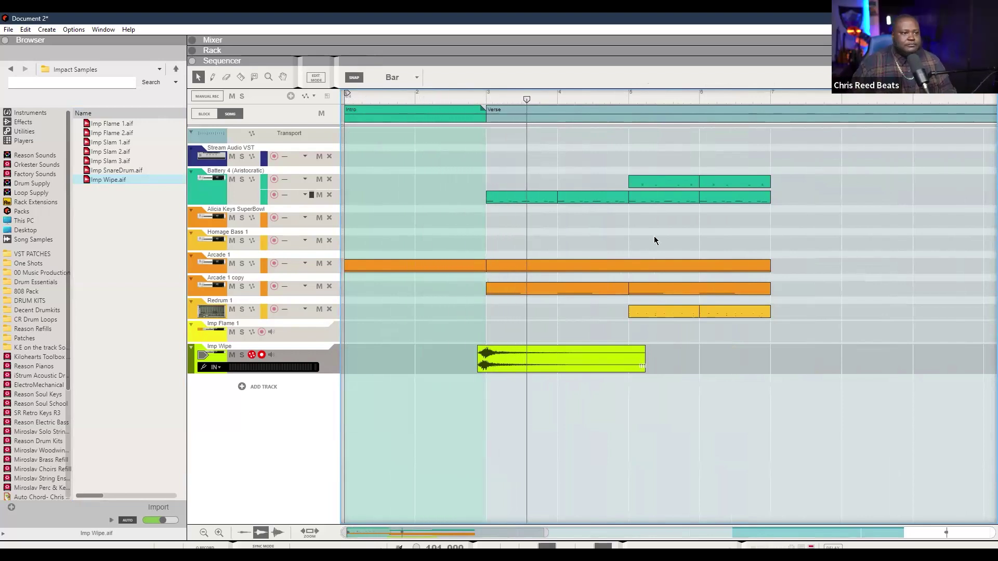
click(639, 358)
drag(803, 339, 656, 317)
drag(701, 191, 787, 192)
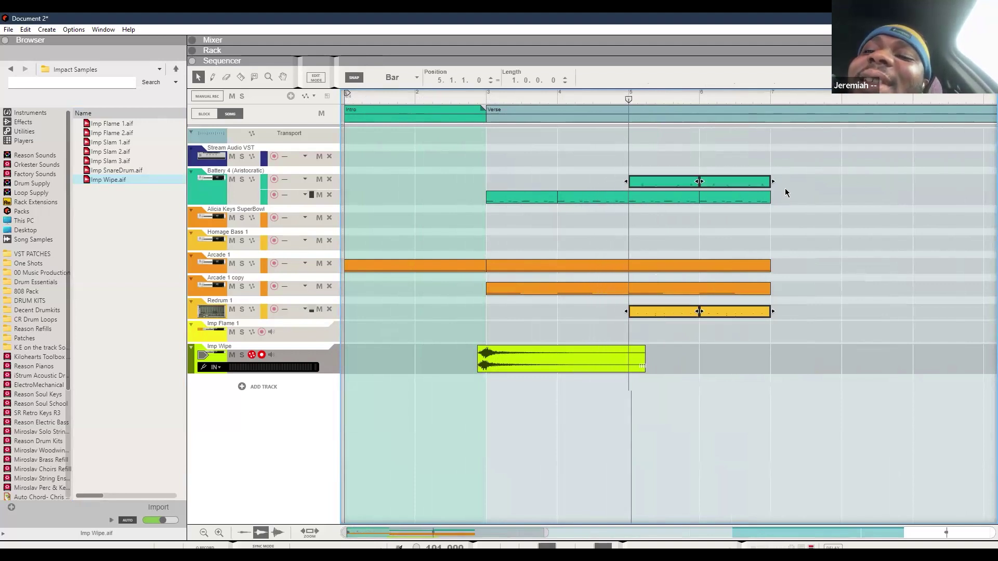
click(670, 144)
drag(661, 318, 658, 317)
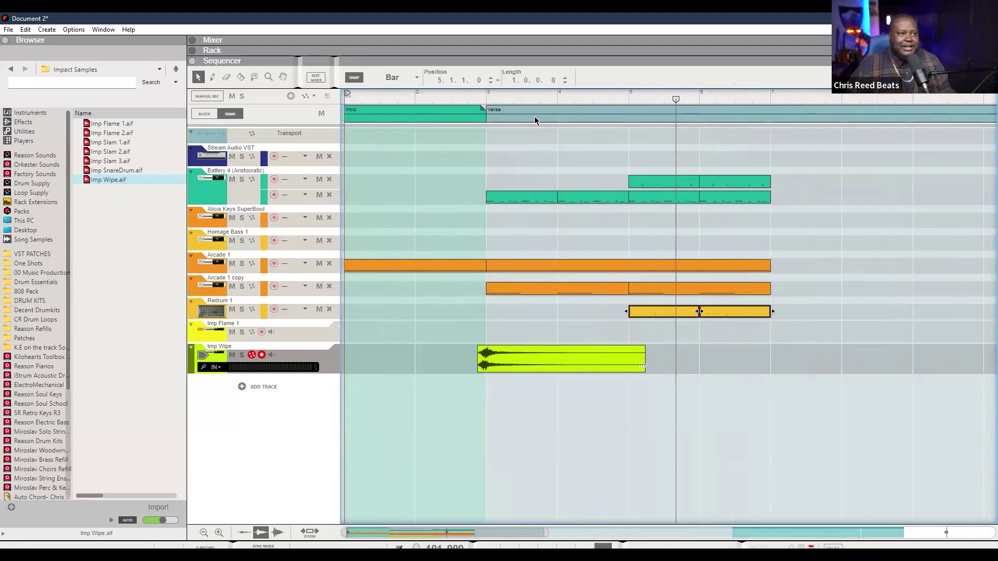
click(414, 98)
click(488, 98)
scroll(606, 190, down, 4)
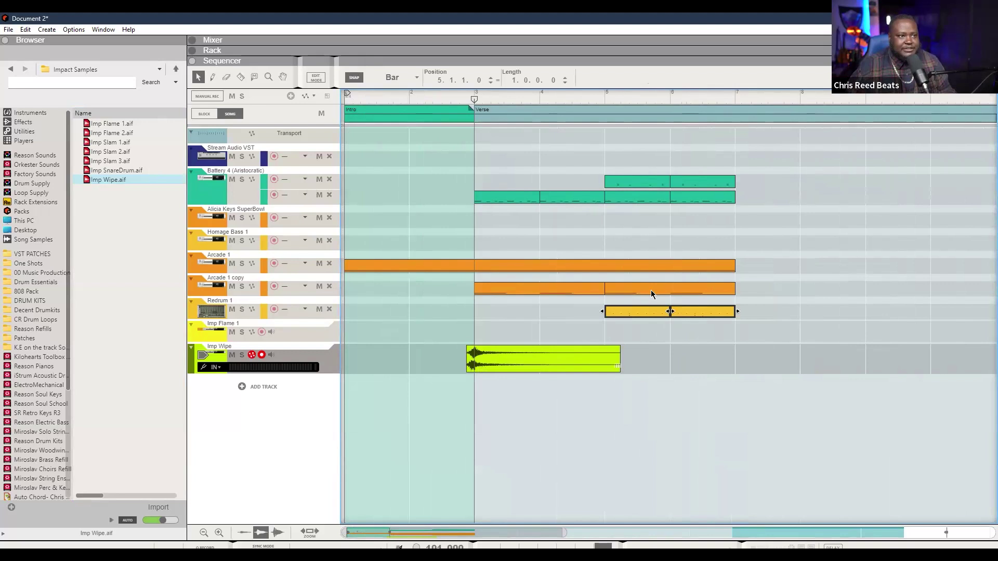
Step: Deselect the Redrum clips and play the arrangement from bar 1
click(371, 178)
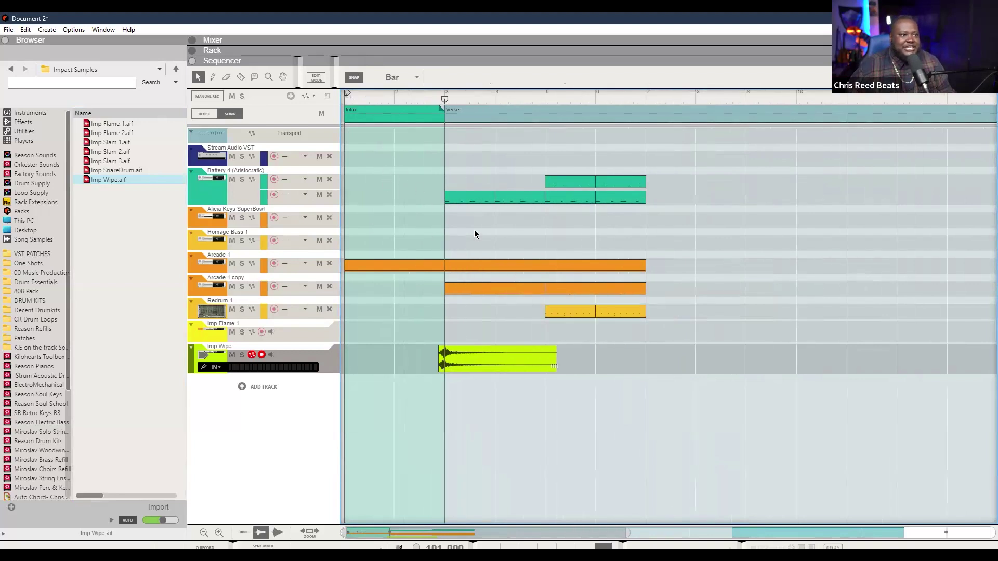
click(378, 93)
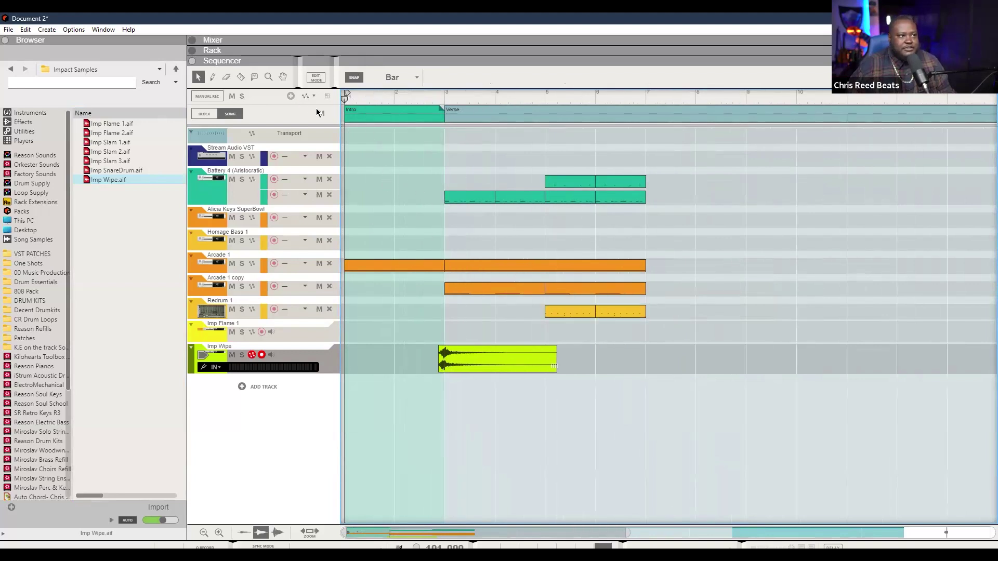
key(space)
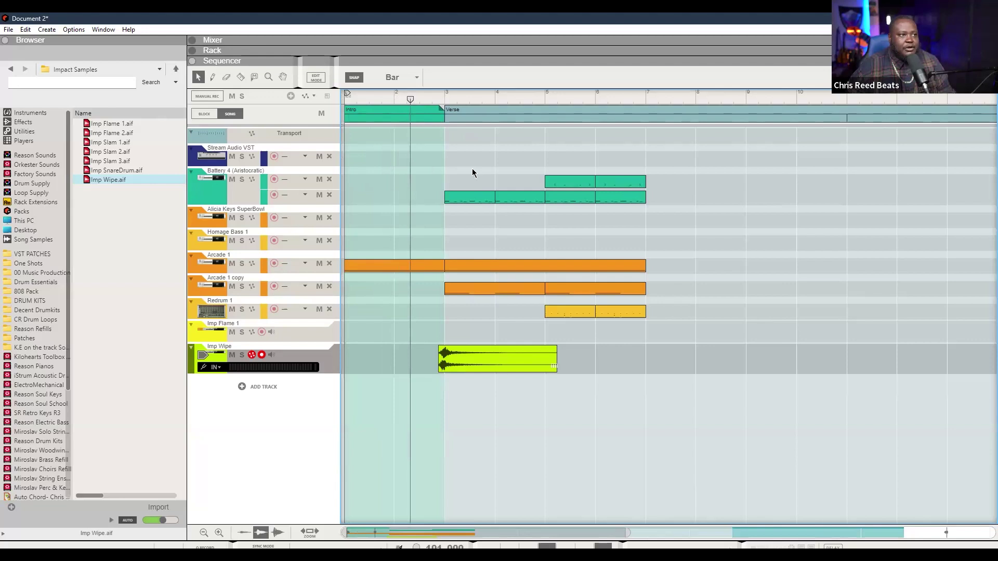
Step: Extend the Battery 4 and Arcade clips through the Verse to bar 11, and start the Redrum clips at bar 7
drag(698, 343, 684, 313)
click(600, 216)
drag(600, 216, 555, 156)
drag(679, 291, 461, 171)
key(ctrl+d)
drag(742, 373, 666, 303)
drag(722, 312, 724, 180)
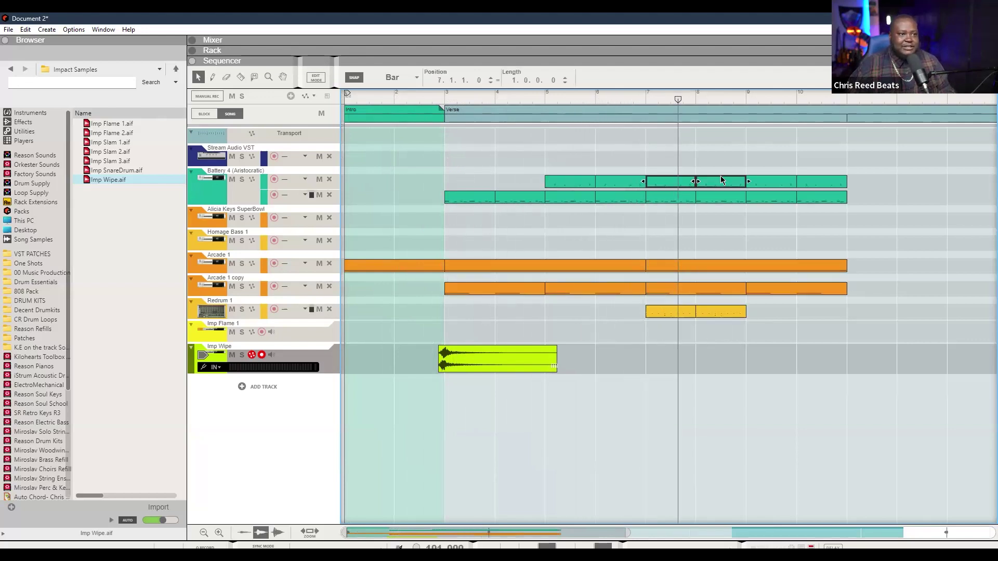
Step: Duplicate the Redrum clips to fill up to bar 11, and duplicate all clips of bars 7 to 11 into bars 11 to 15
scroll(788, 173, down, 3)
drag(668, 374, 532, 320)
key(ctrl+d)
drag(732, 374, 539, 155)
key(ctrl+d)
scroll(694, 208, down, 2)
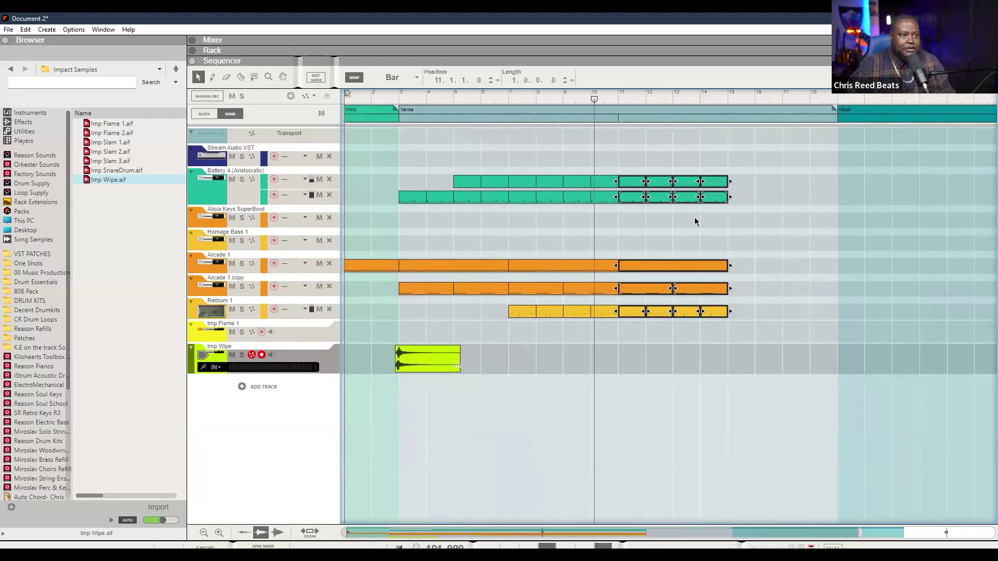
click(602, 216)
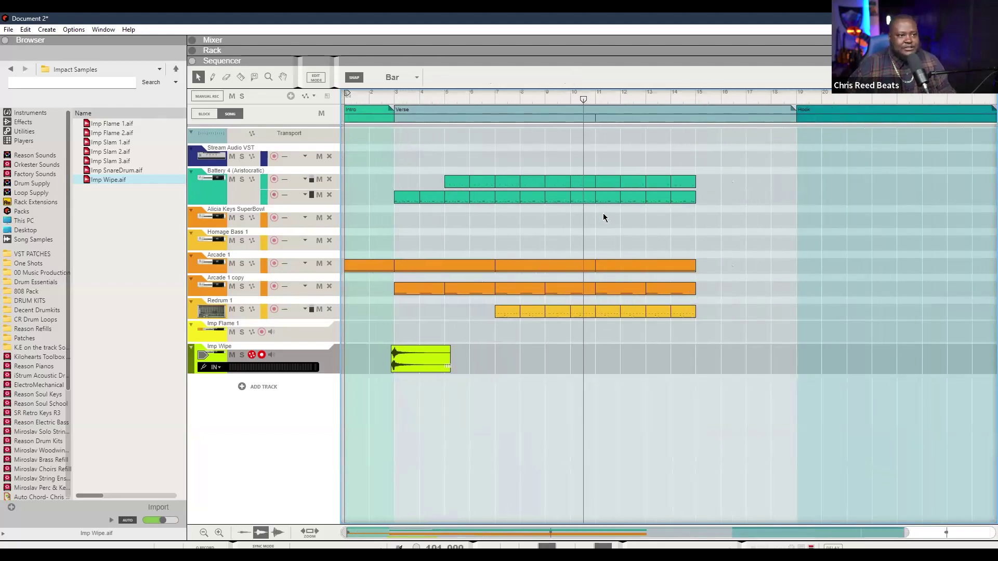
Step: Delete the upper Battery 4 lane clips and the Redrum clips between bars 11 and 15
click(617, 182)
key(Delete)
drag(617, 182, 679, 185)
key(Delete)
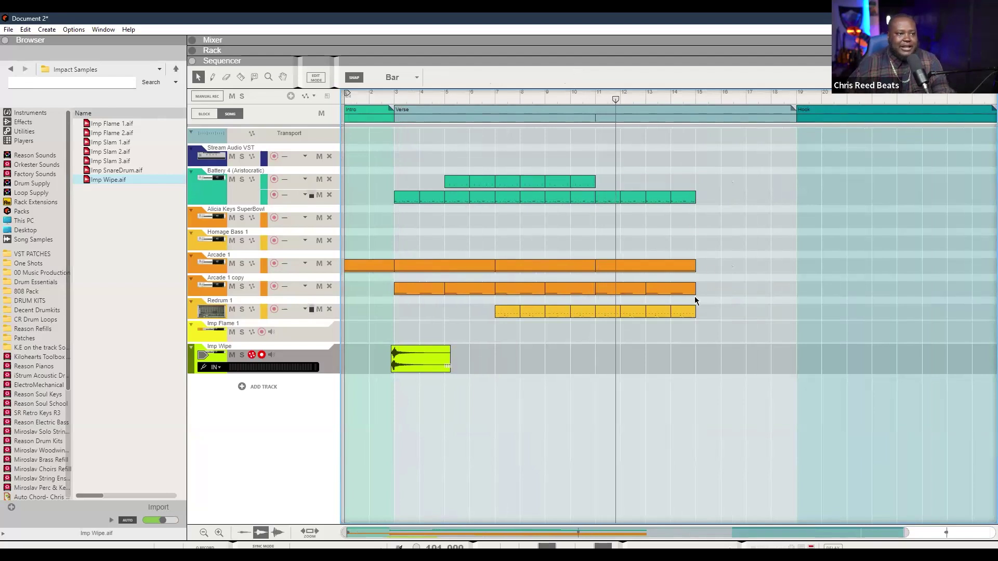
click(631, 311)
key(Delete)
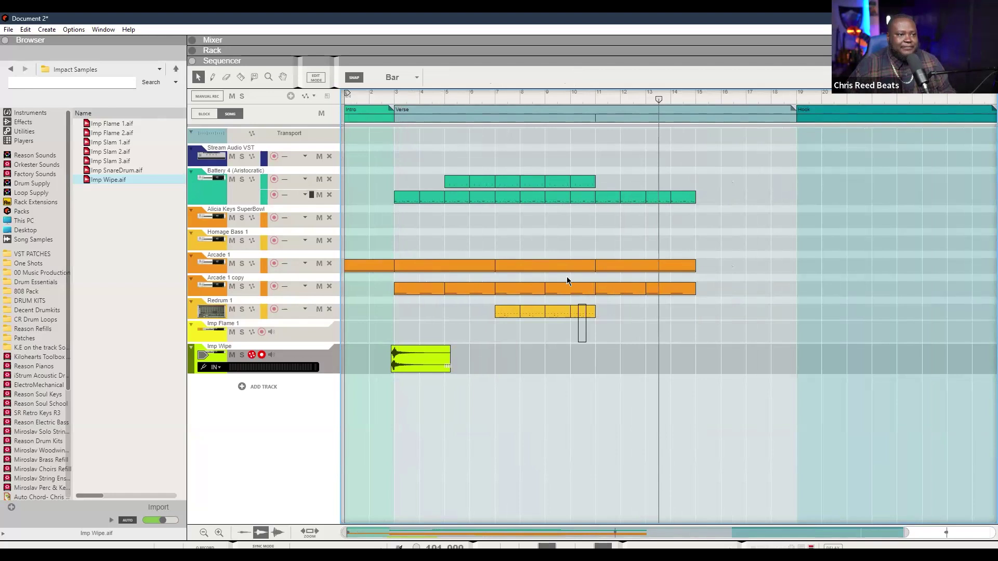
Step: Copy all Battery 4, Arcade and Redrum clips from bars 7 to 11 to bars 15 to 19, ending at the Hook
drag(586, 340, 496, 152)
drag(538, 189, 739, 189)
click(603, 323)
scroll(610, 322, down, 6)
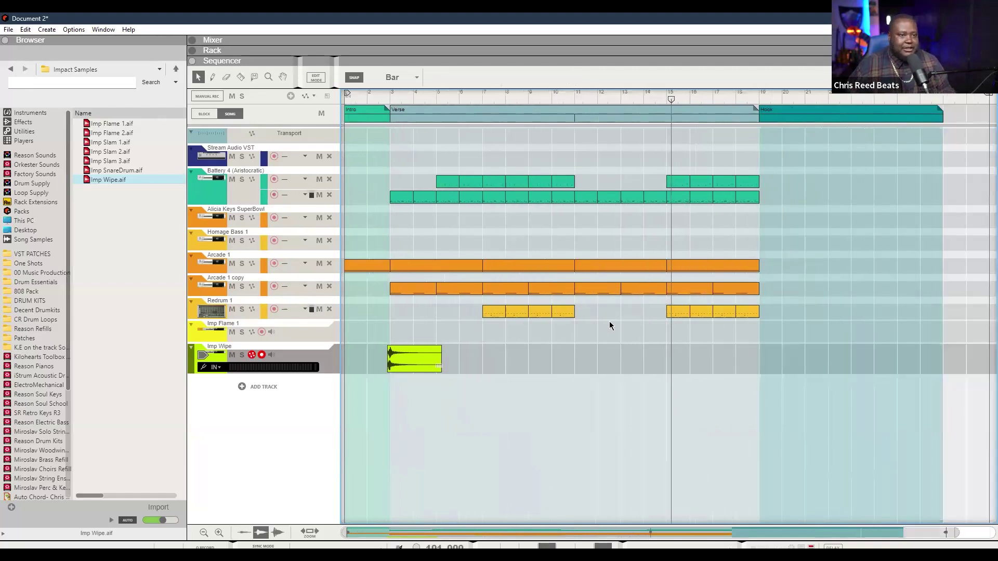
Step: Copy the Imp Wipe clip to the start of the Hook, and copy the full verse clips across the Hook up to bar 27
drag(386, 364, 603, 359)
click(637, 330)
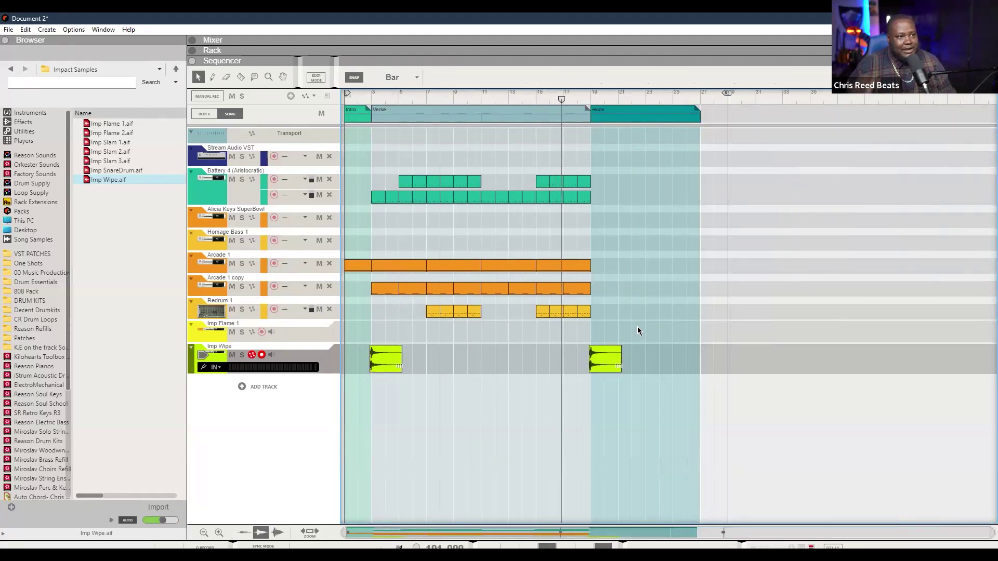
drag(636, 342, 541, 147)
drag(547, 265, 655, 274)
Step: Play the transition from the last Verse bars into the Hook
click(575, 98)
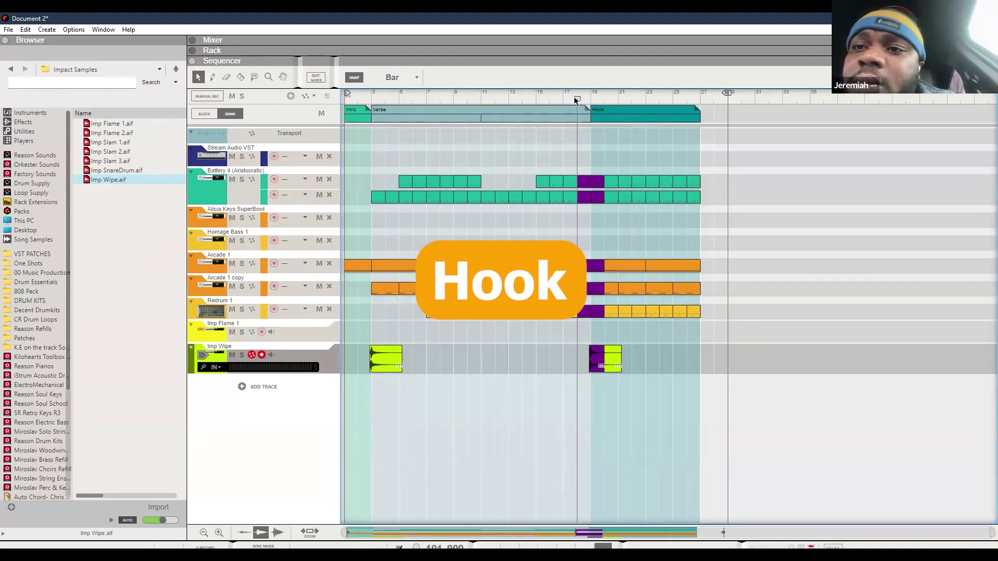
key(space)
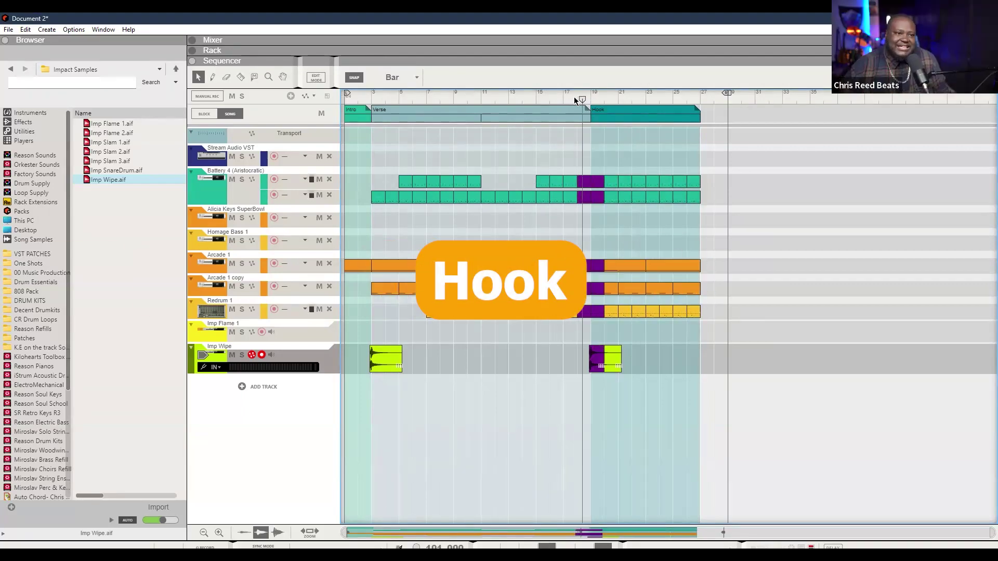
key(space)
click(564, 98)
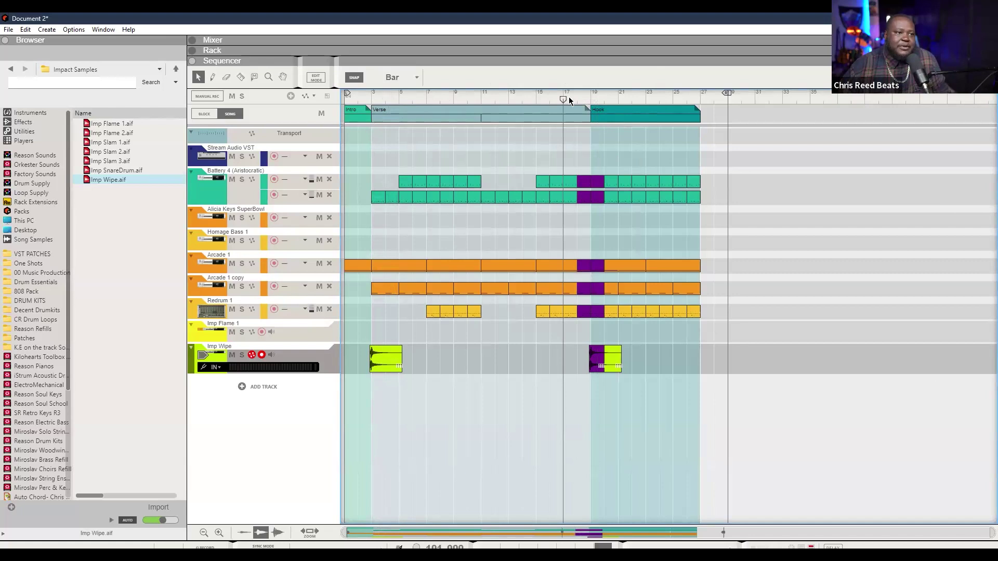
Step: Shorten the purple clips at bar 18 to a length of 0.3.0.0 and play the gap before the Hook
click(536, 100)
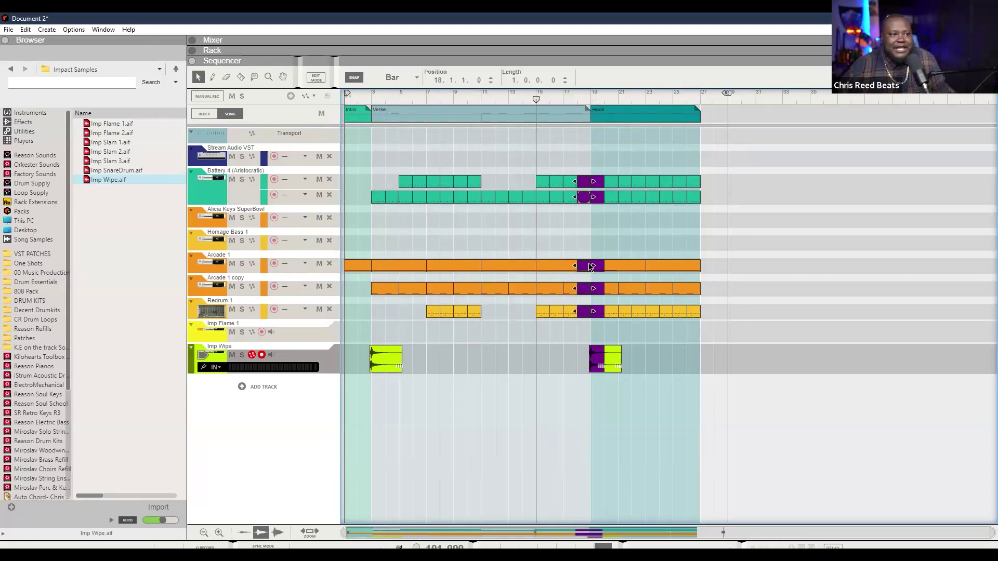
drag(535, 83, 538, 118)
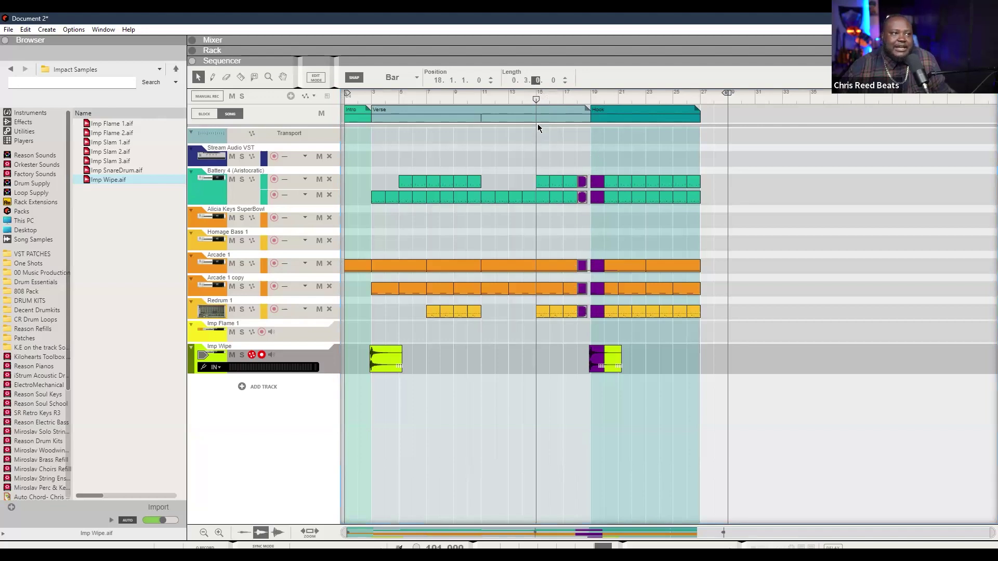
click(578, 94)
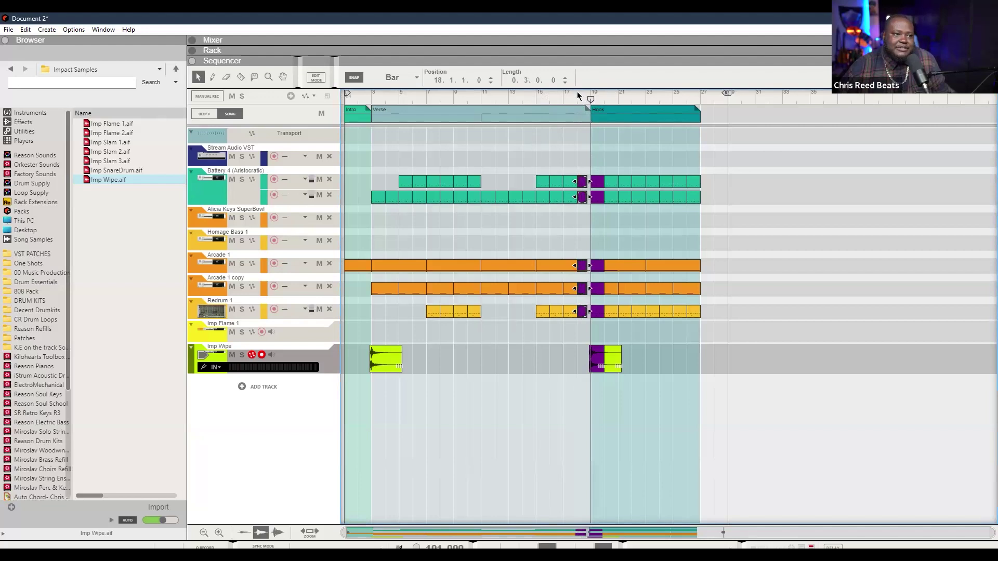
click(594, 131)
key(space)
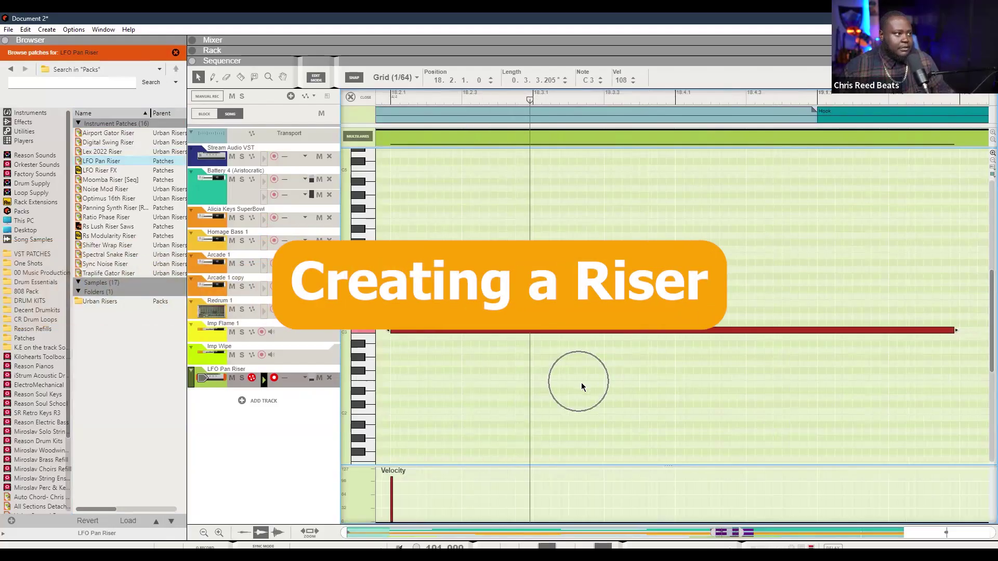
Step: Leave the LFO Pan Riser note editor, trim the bounced riser clip to end at the Hook, and normalize it
key(ctrl+e)
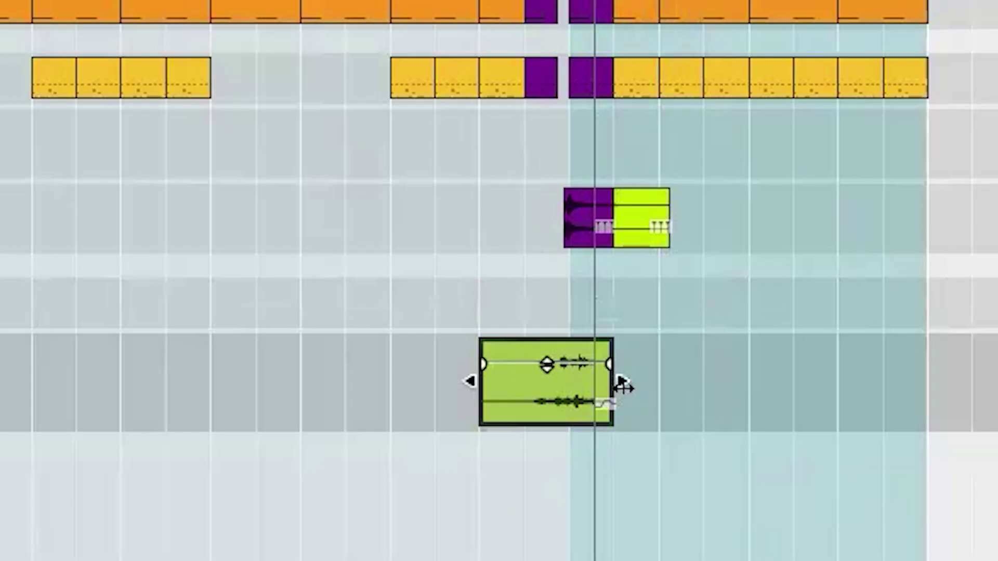
drag(606, 405, 592, 408)
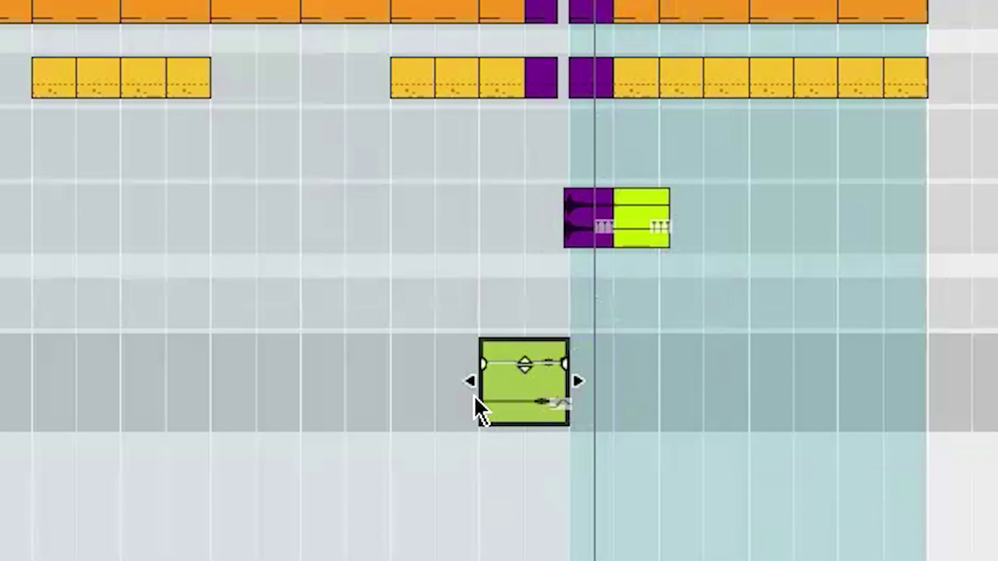
right_click(511, 387)
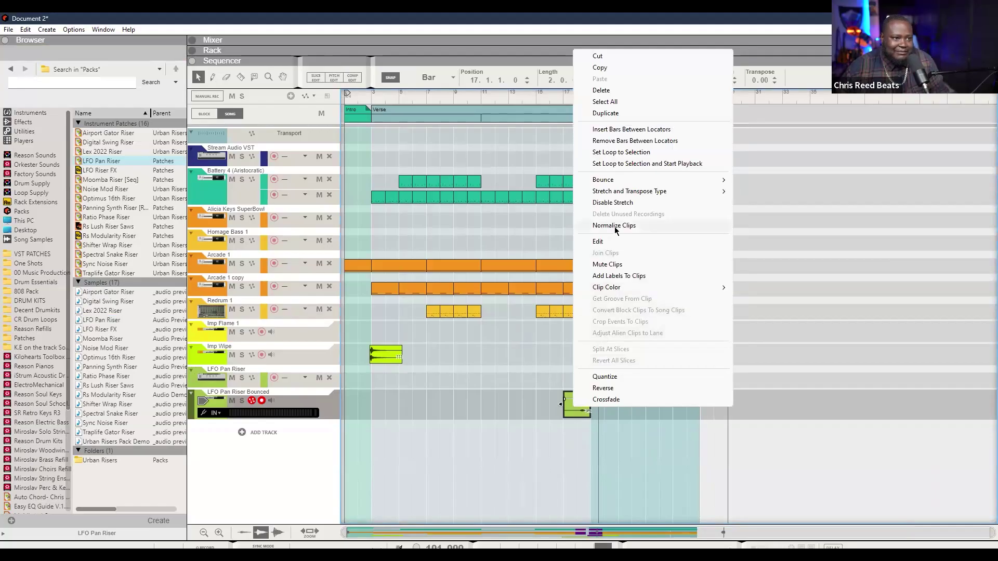
click(646, 225)
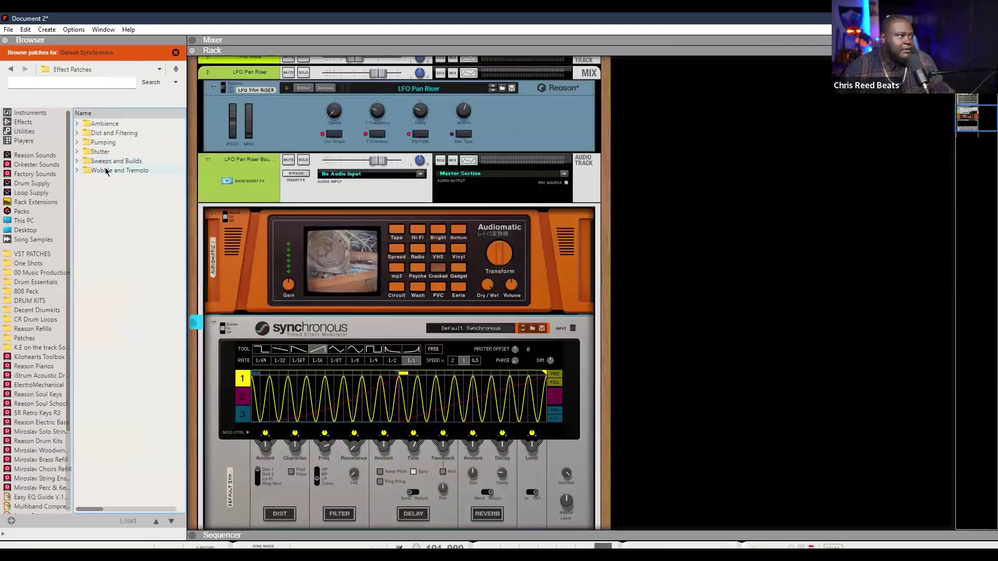
Step: Load the Broken Repeater stutter patch into Synchronous and play the bounced riser leading into the Hook
double_click(100, 152)
click(111, 134)
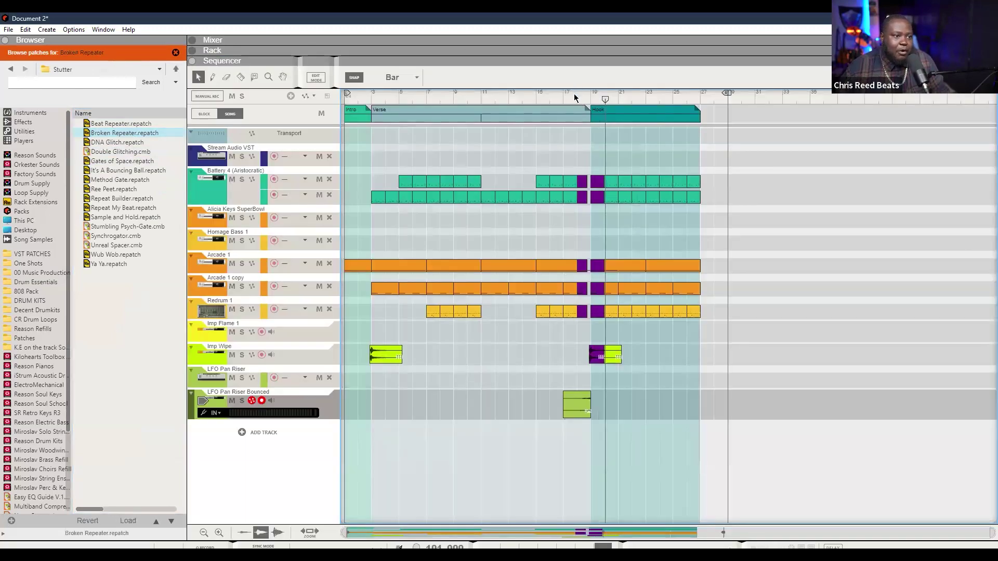
click(574, 93)
click(576, 401)
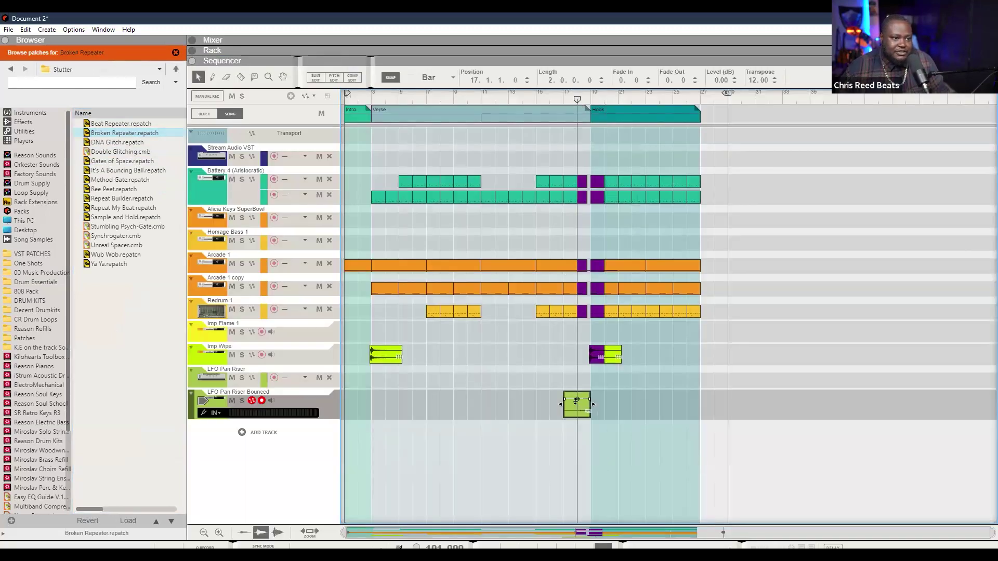
click(582, 427)
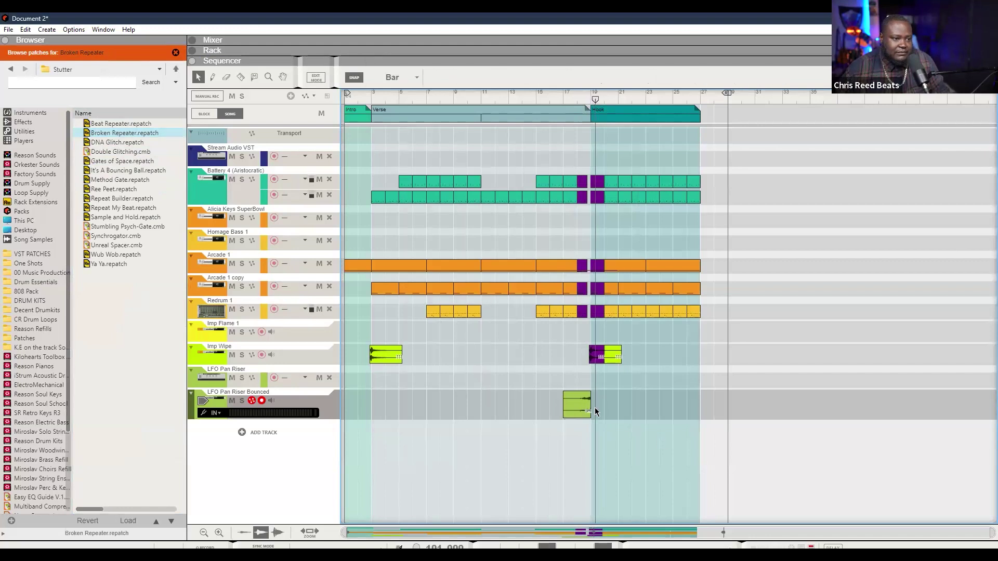
Step: Duplicate the LFO Pan Riser Bounced track with its clip and show the rack devices
click(314, 403)
key(ctrl+d)
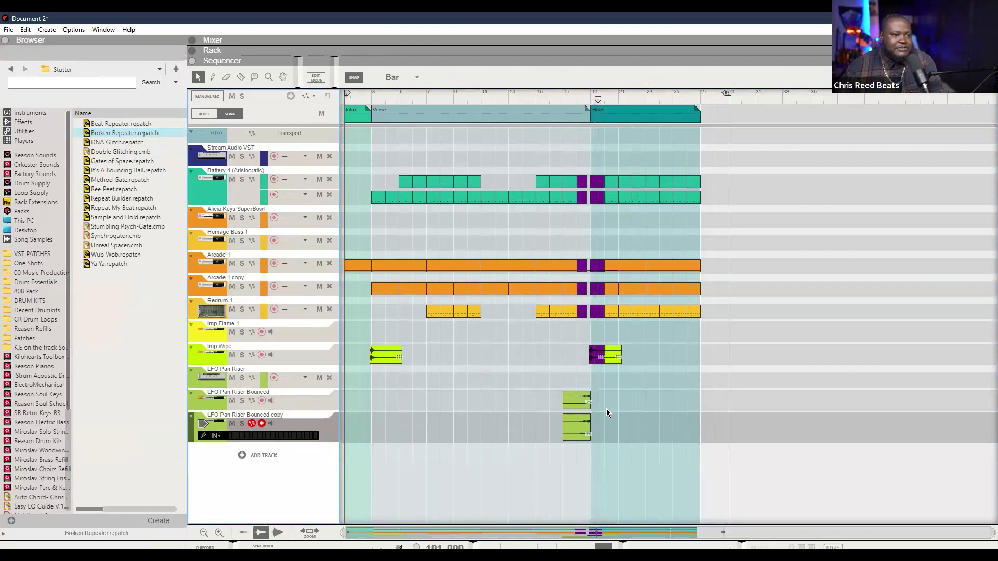
key(F6)
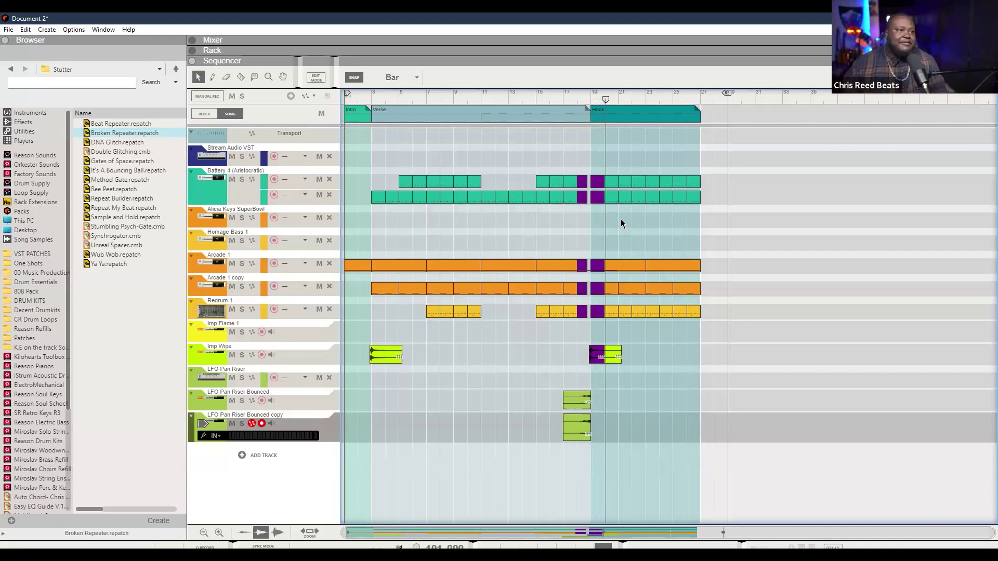
Step: Set playback to the Hook start at bar 19 and add a Monotone Bass Synthesizer instrument track
click(589, 107)
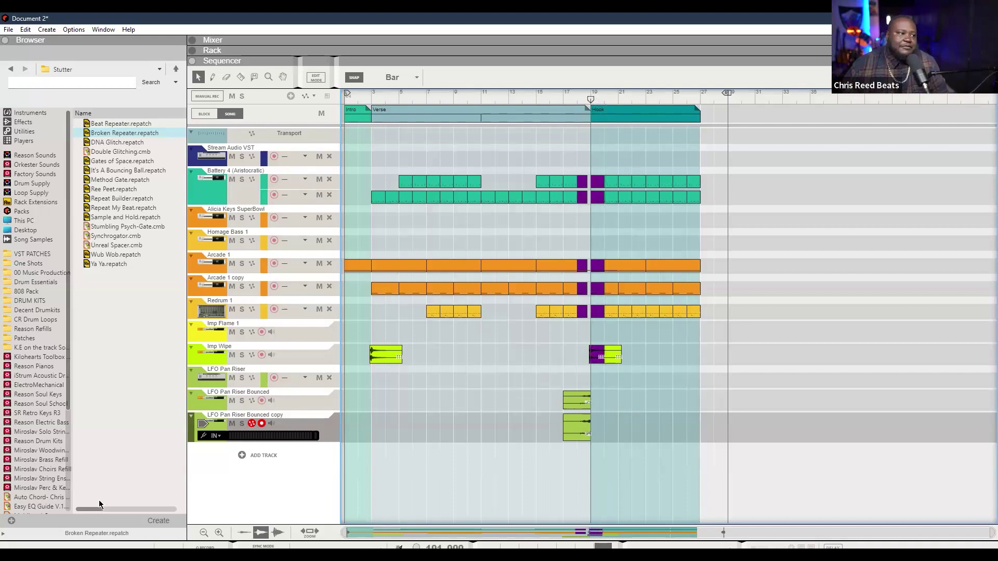
click(260, 464)
mouse_move(314, 484)
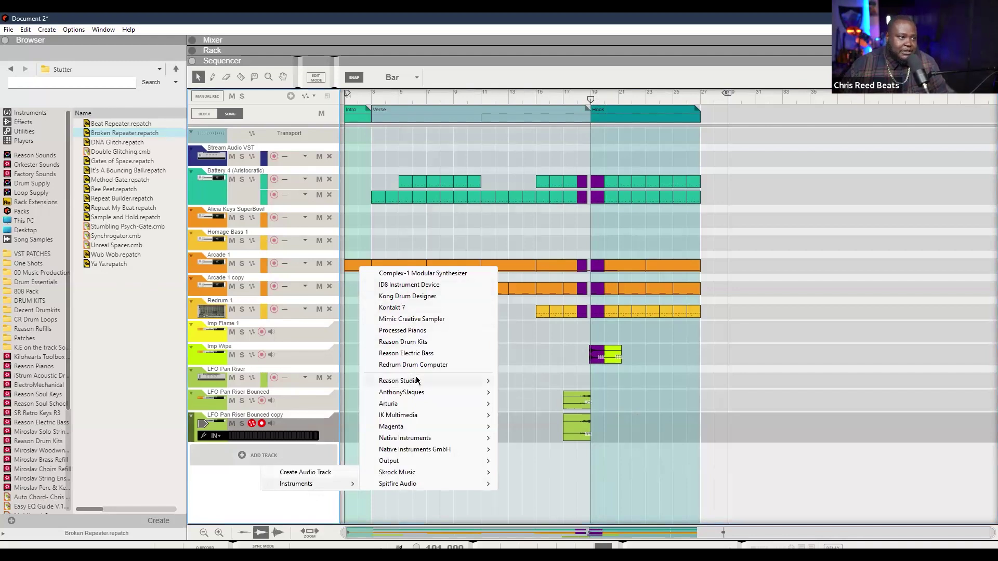
mouse_move(416, 381)
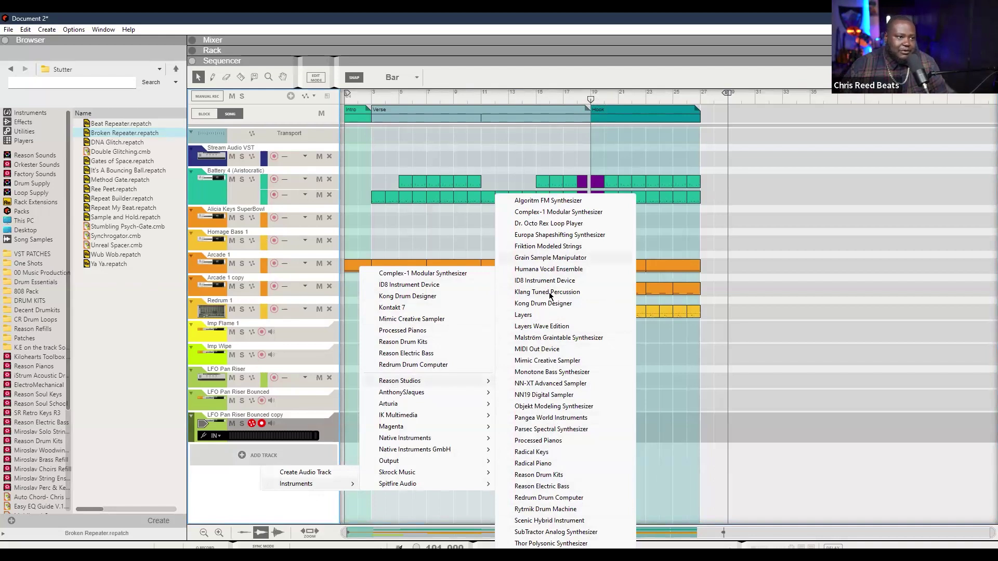
click(552, 372)
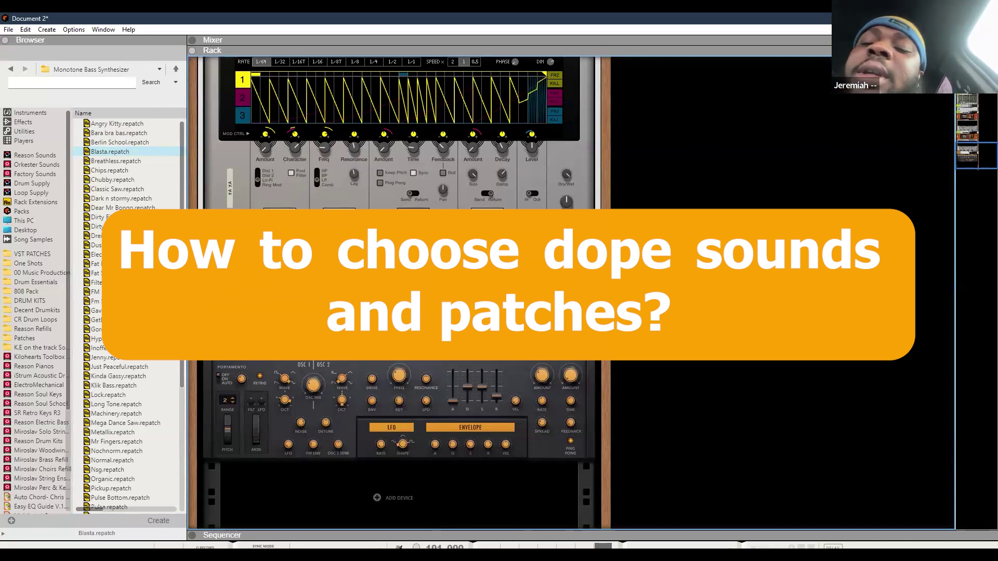
Step: Add an Audiomatic Retro Transformer effect to the Blasta mix channel
right_click(327, 275)
mouse_move(395, 337)
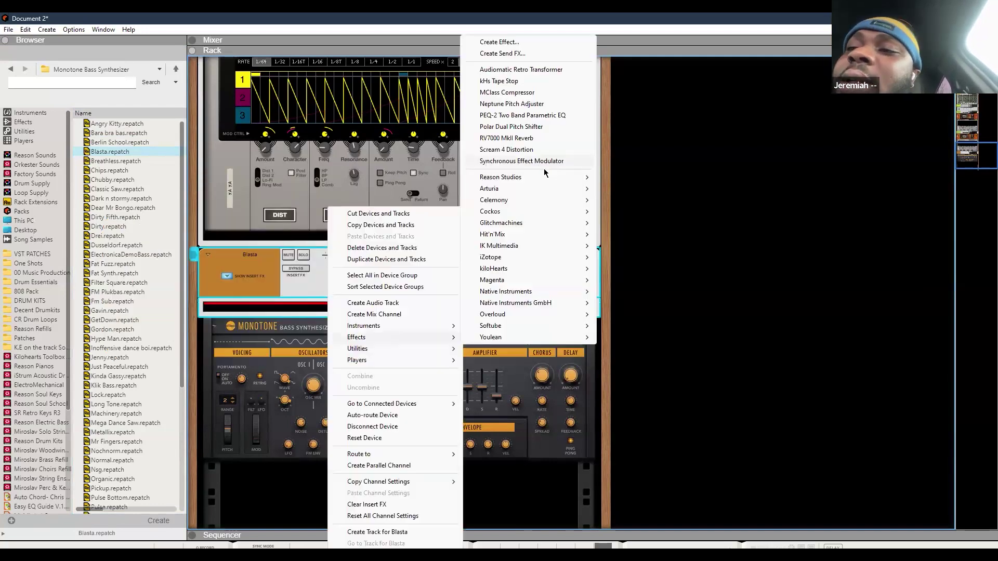
click(535, 71)
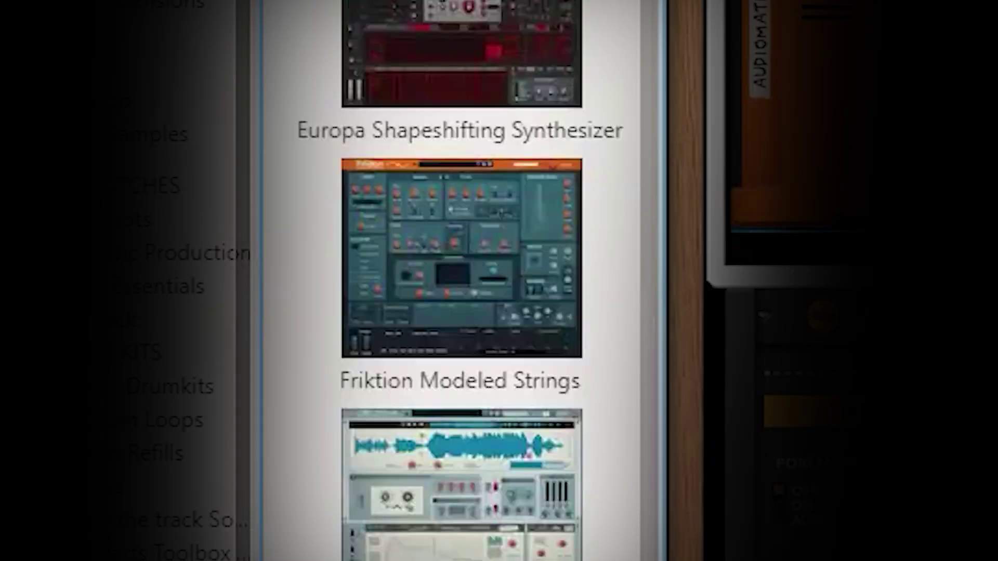
Step: Look through the Reason Studios instruments and change the Monotone bass patch to Dear Mr Bongo
drag(182, 143, 182, 232)
drag(645, 95, 594, 0)
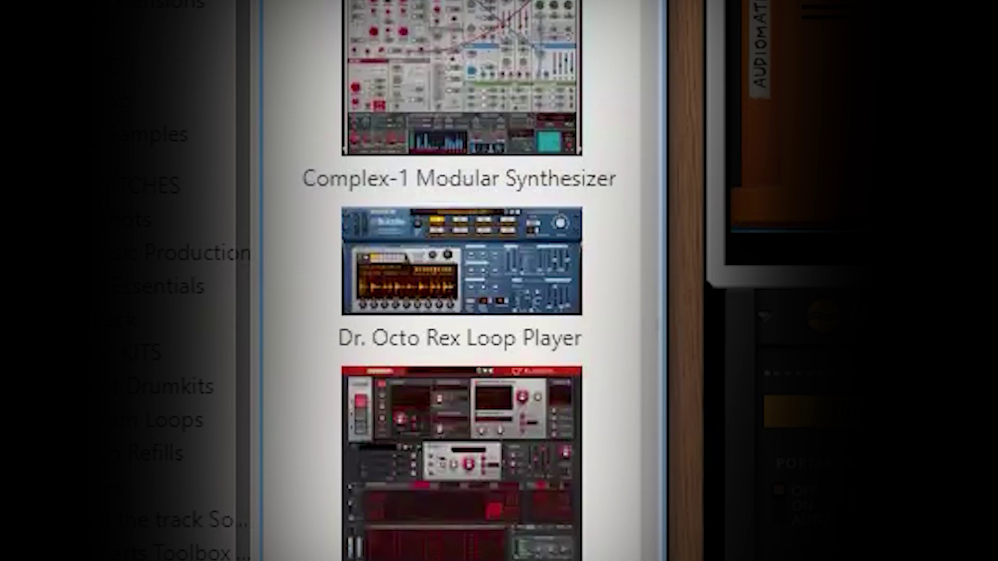
click(691, 316)
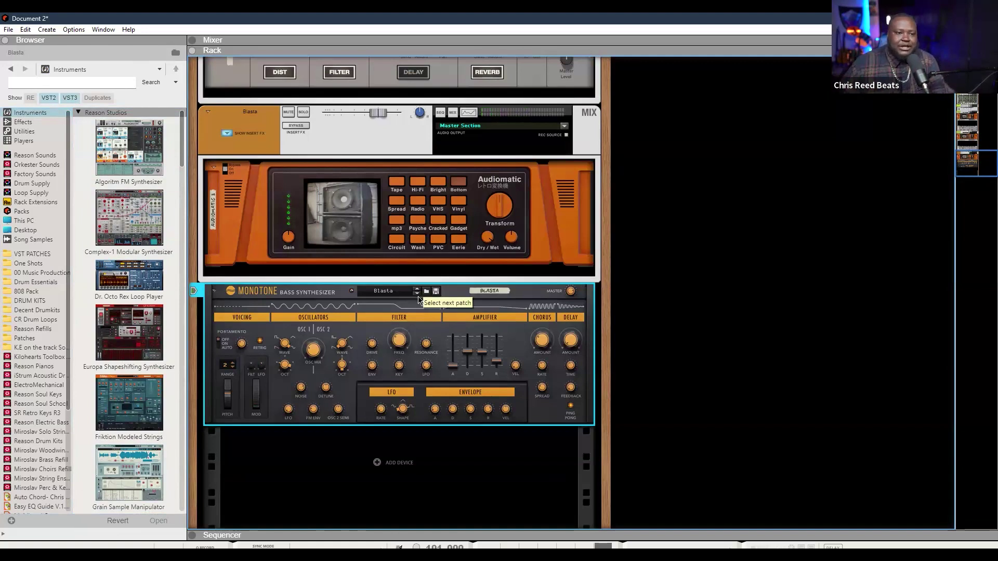
key(F7)
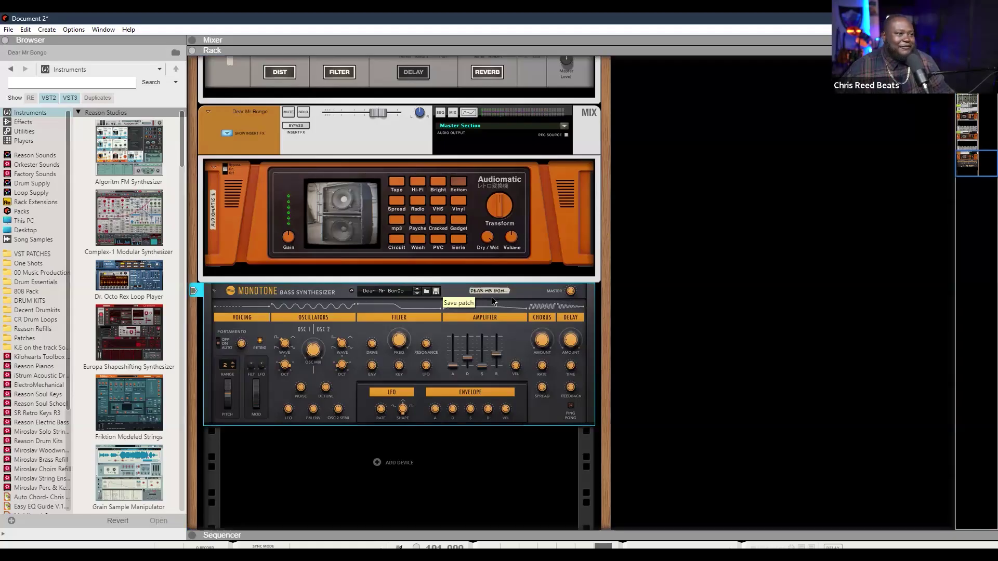
Step: Save the Monotone bass patch as LOG DRUM BASS in the Patches folder
click(435, 291)
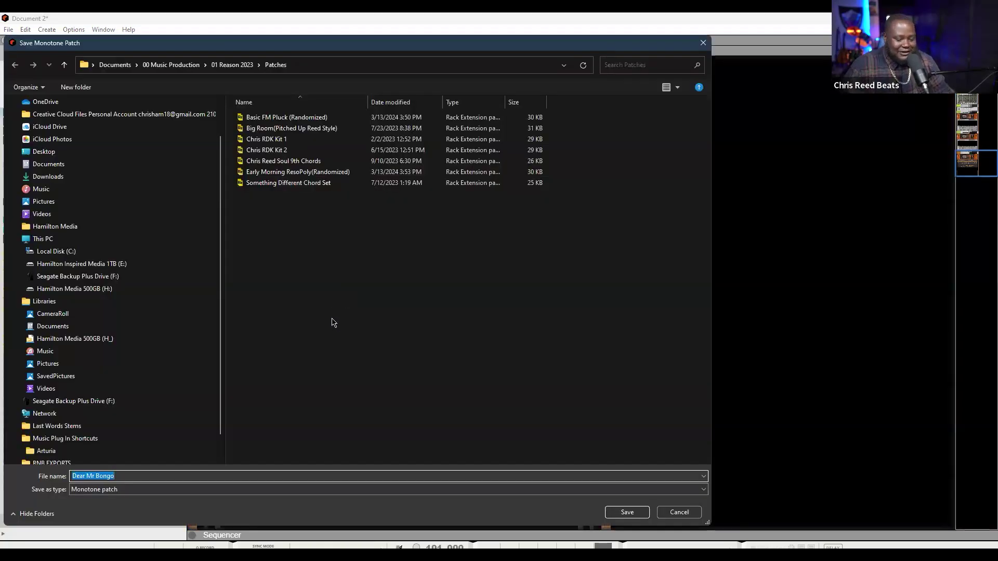
text(LOG DRU)
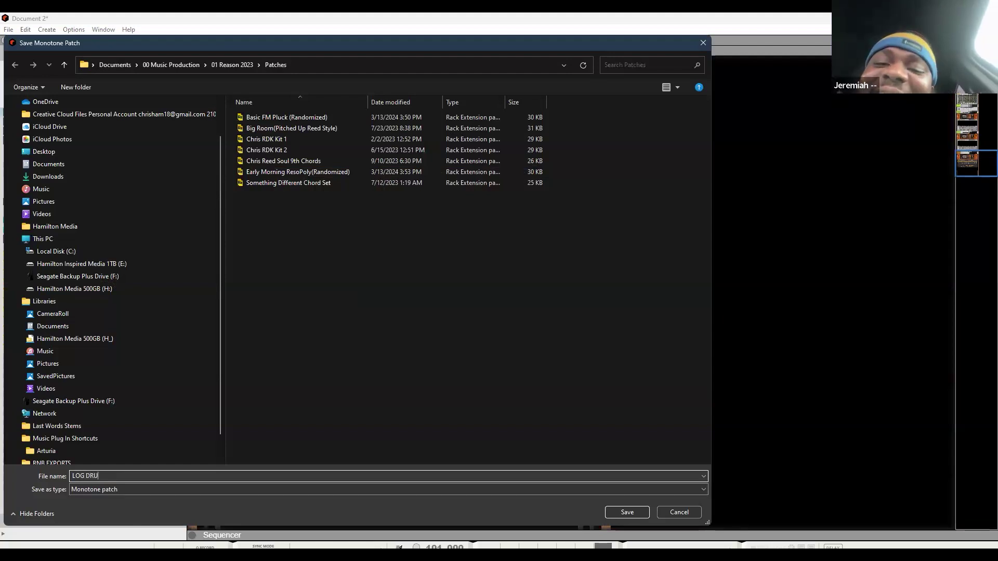
text(M BASS)
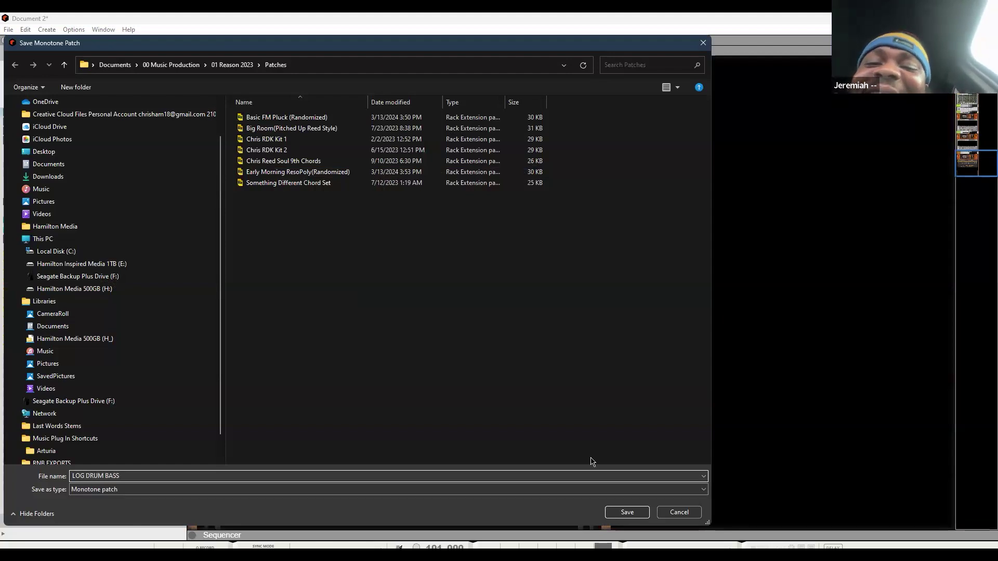
click(627, 511)
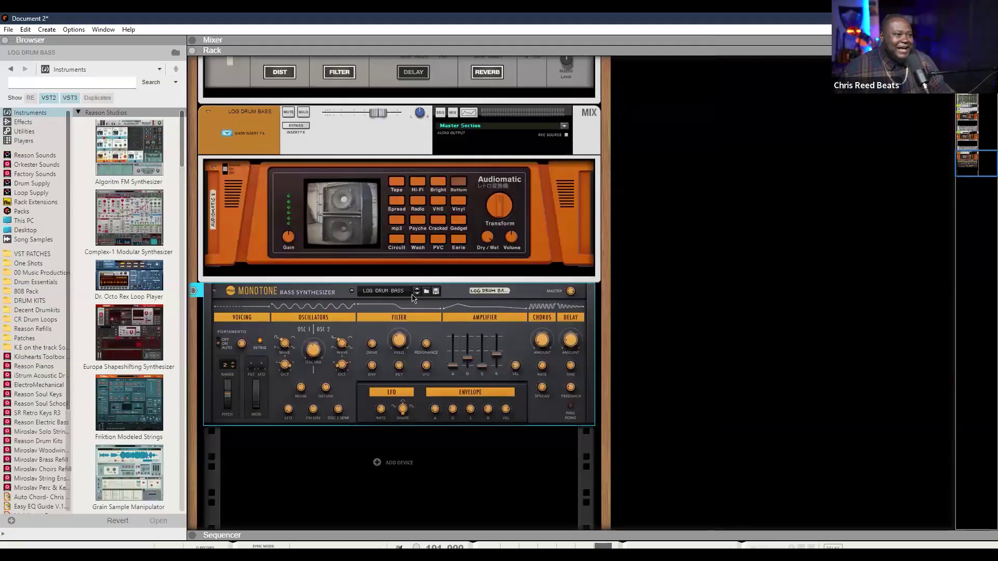
click(426, 293)
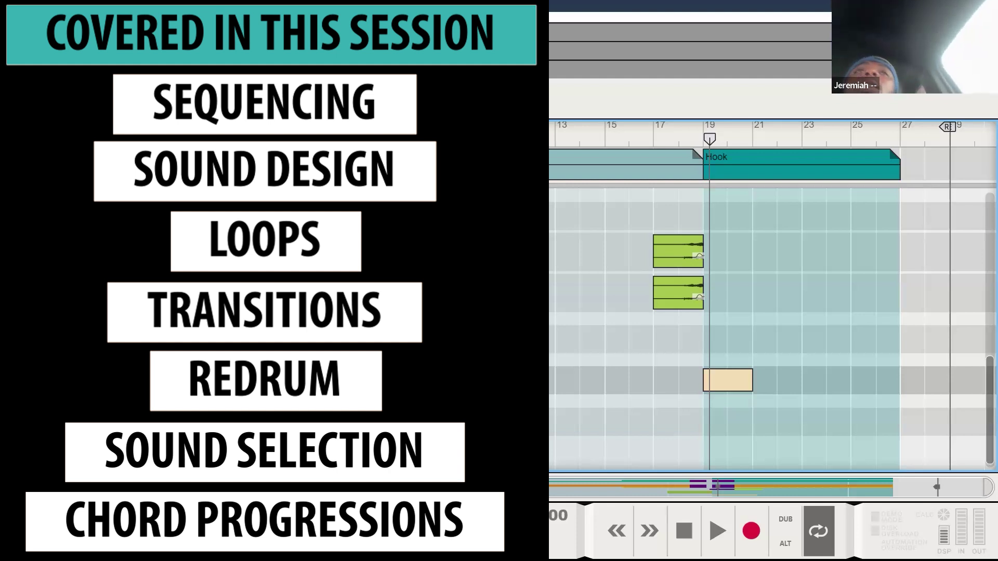
scroll(772, 328, down, 1)
scroll(773, 328, up, 5)
scroll(769, 327, up, 3)
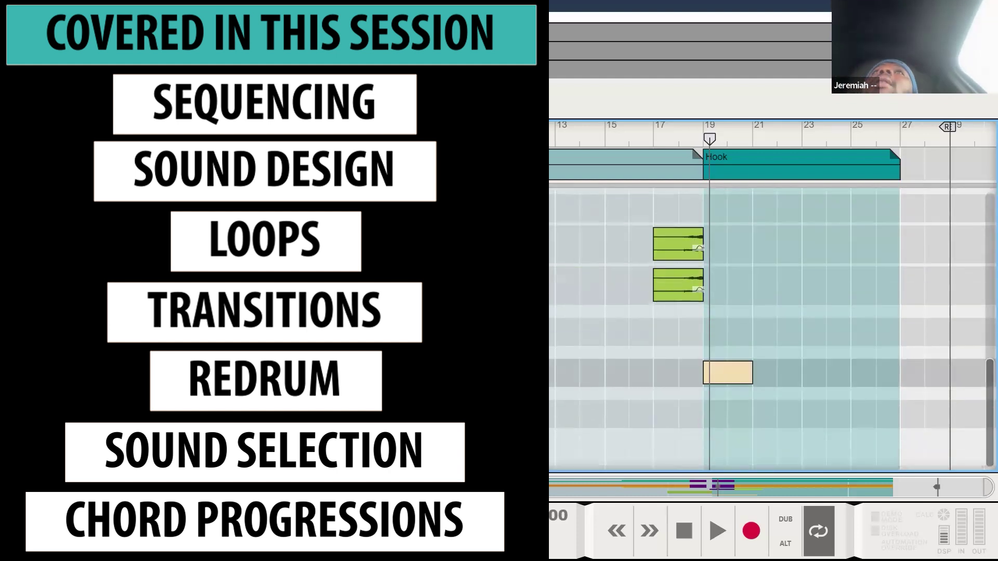
scroll(772, 328, down, 4)
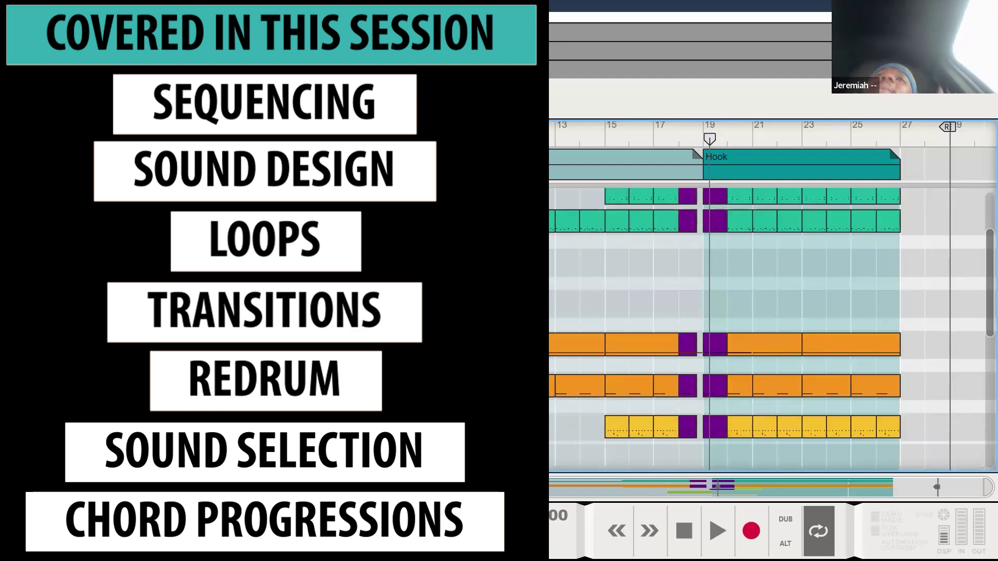